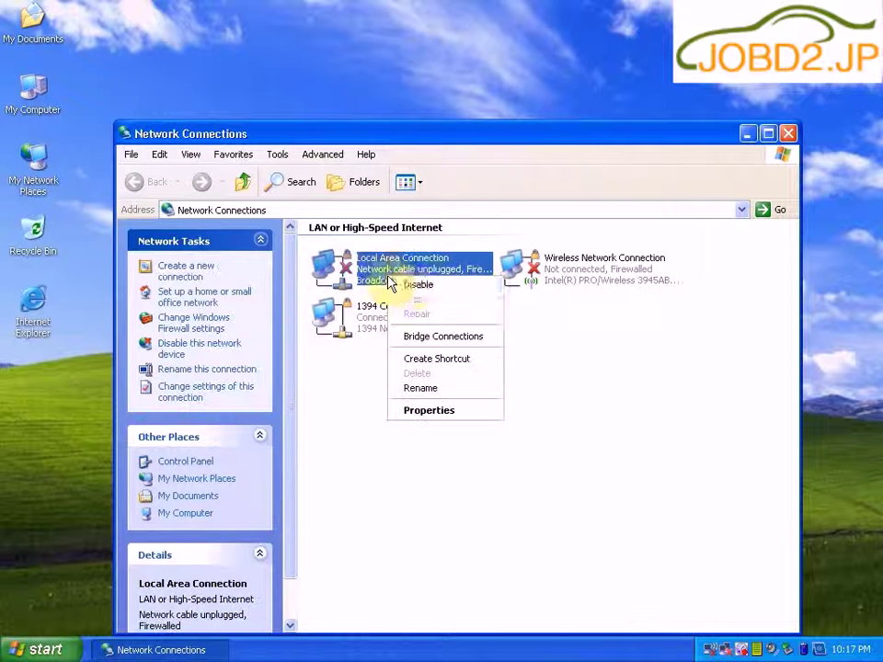
Step: Disable the Local Area, Wireless and 1394 Connection 4 network connections, then close Network Connections
{"action": "left_click", "coordinate": [412, 291]}
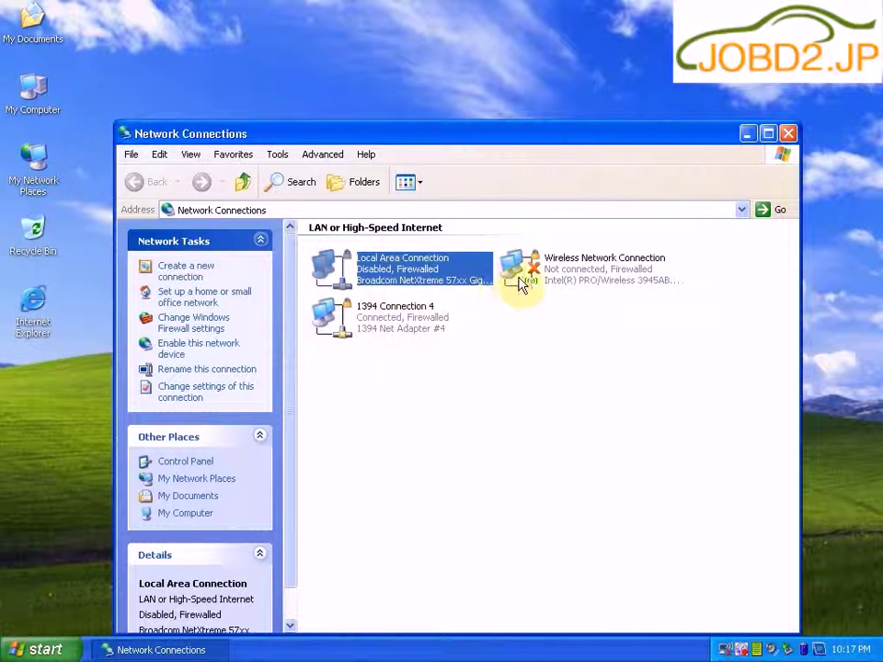
{"action": "right_click", "coordinate": [520, 278]}
{"action": "left_click", "coordinate": [548, 287]}
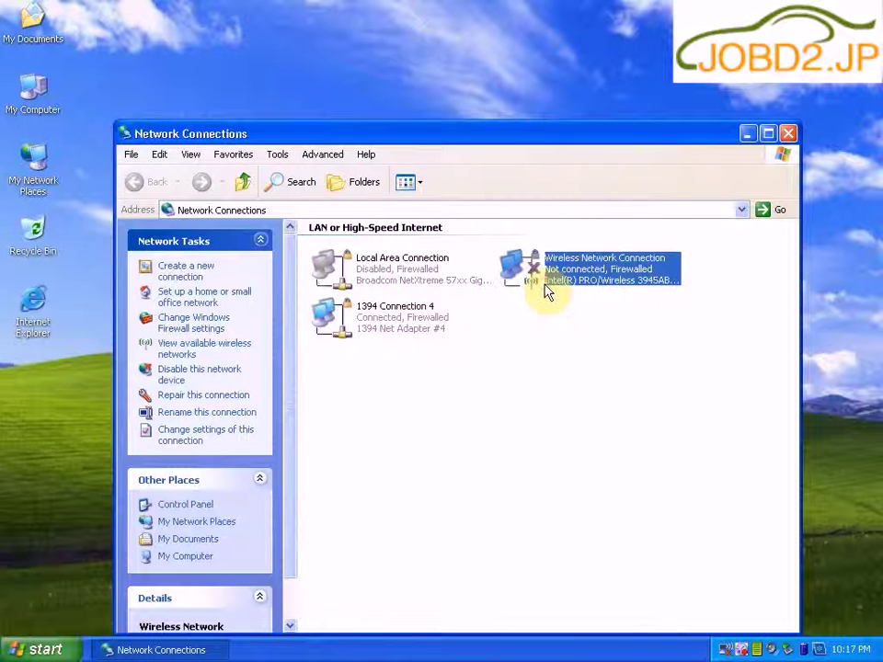
{"action": "left_click", "coordinate": [340, 327]}
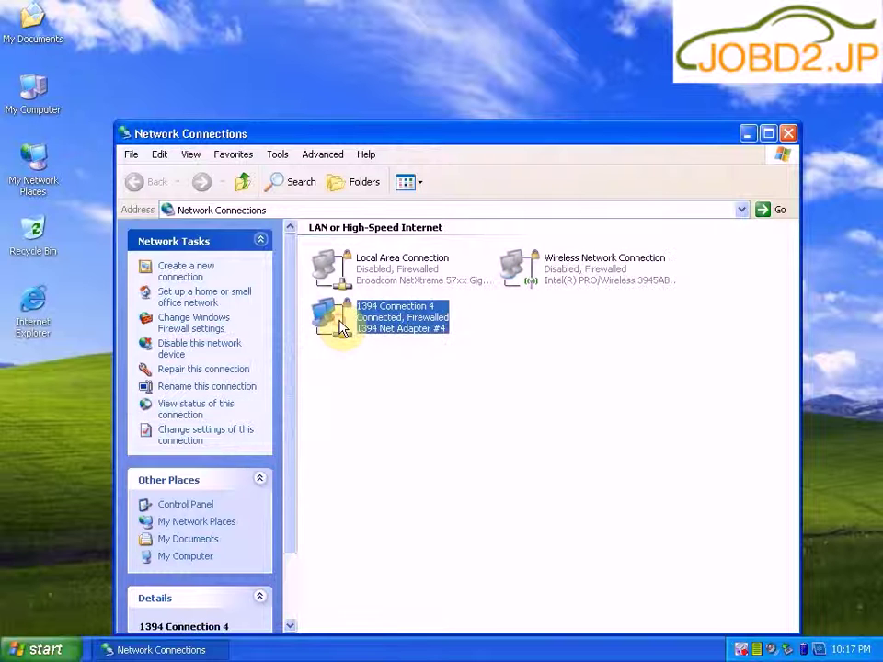
{"action": "right_click", "coordinate": [340, 322]}
{"action": "left_click", "coordinate": [380, 332]}
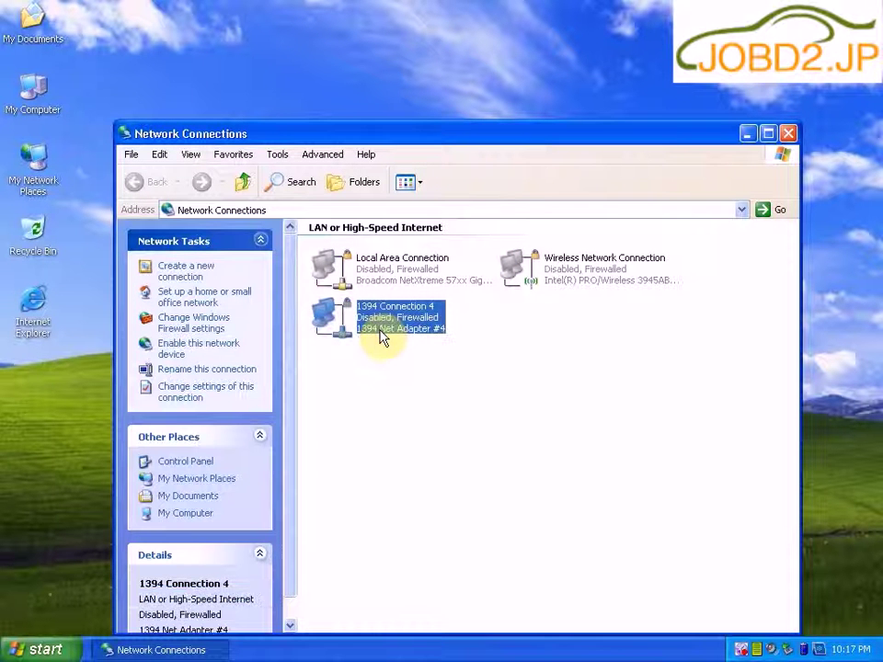
{"action": "left_click", "coordinate": [786, 135]}
Step: Explore My Computer and open the CD in drive F:
{"action": "right_click", "coordinate": [27, 109]}
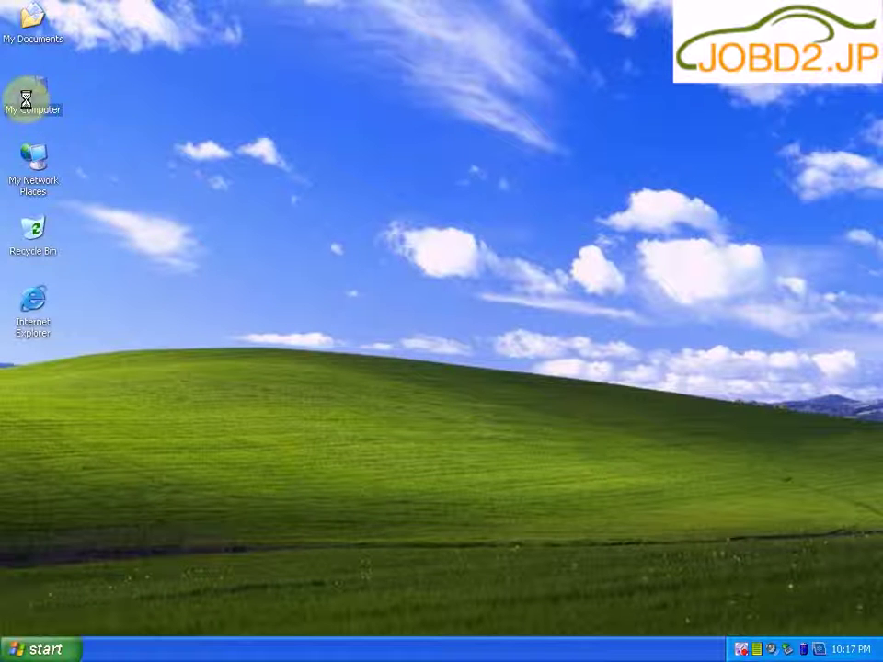
{"action": "left_click", "coordinate": [66, 120]}
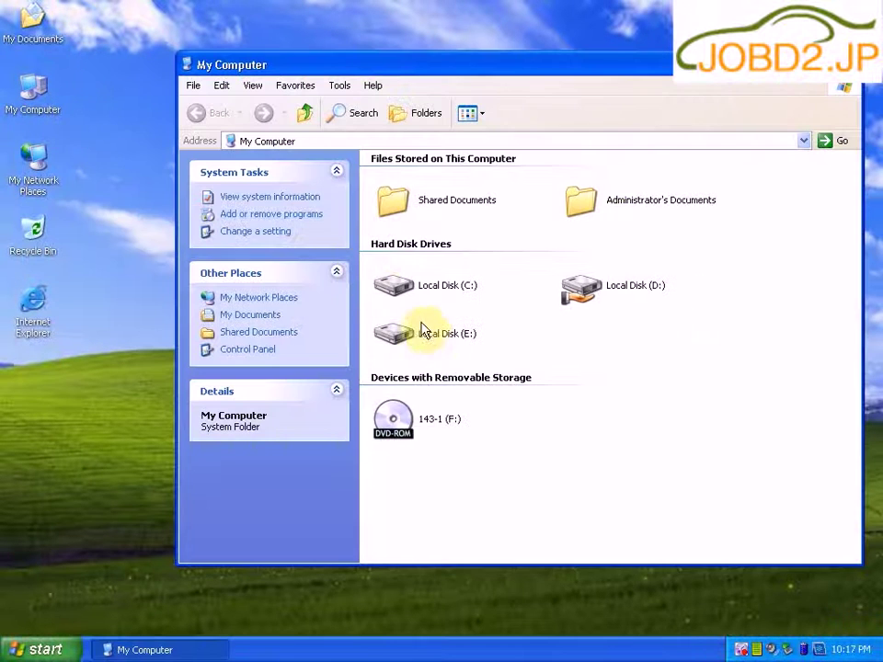
{"action": "left_click", "coordinate": [392, 416]}
{"action": "right_click", "coordinate": [415, 422]}
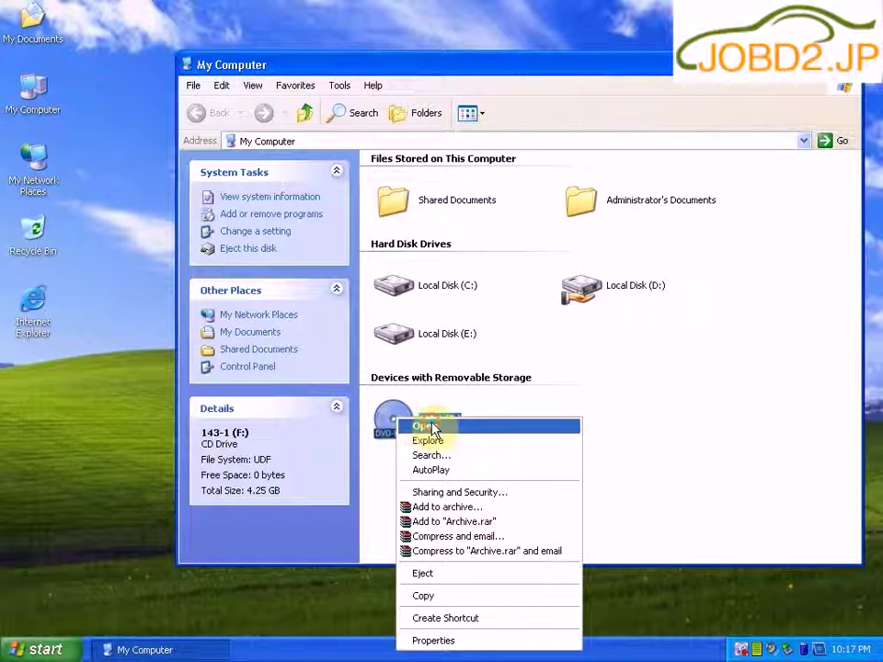
{"action": "left_click", "coordinate": [421, 426]}
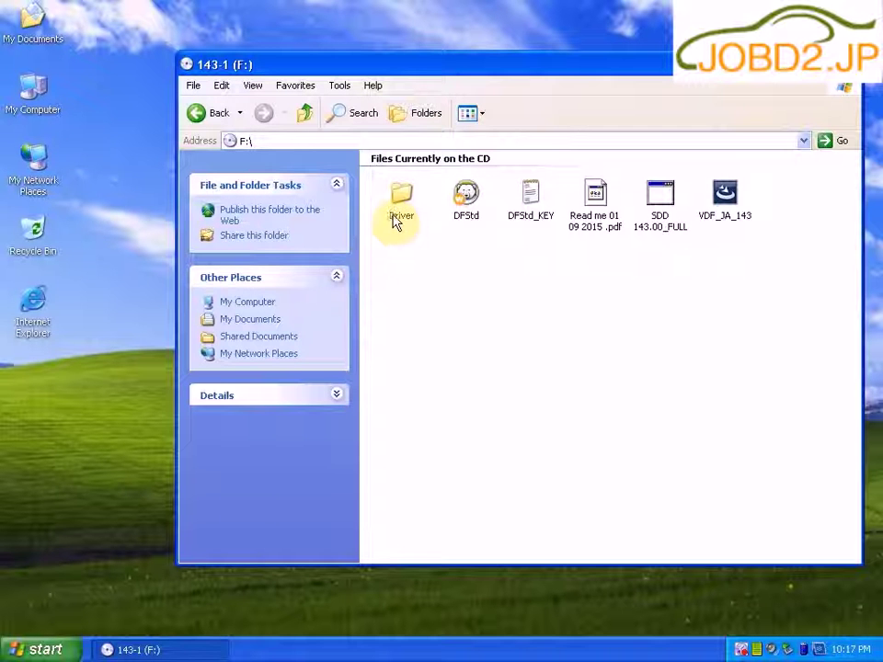
Step: Copy Driver, DFStd and DFStd_KEY onto the desktop and run the SDD 143.00_FULL installer
{"action": "left_click", "coordinate": [395, 217]}
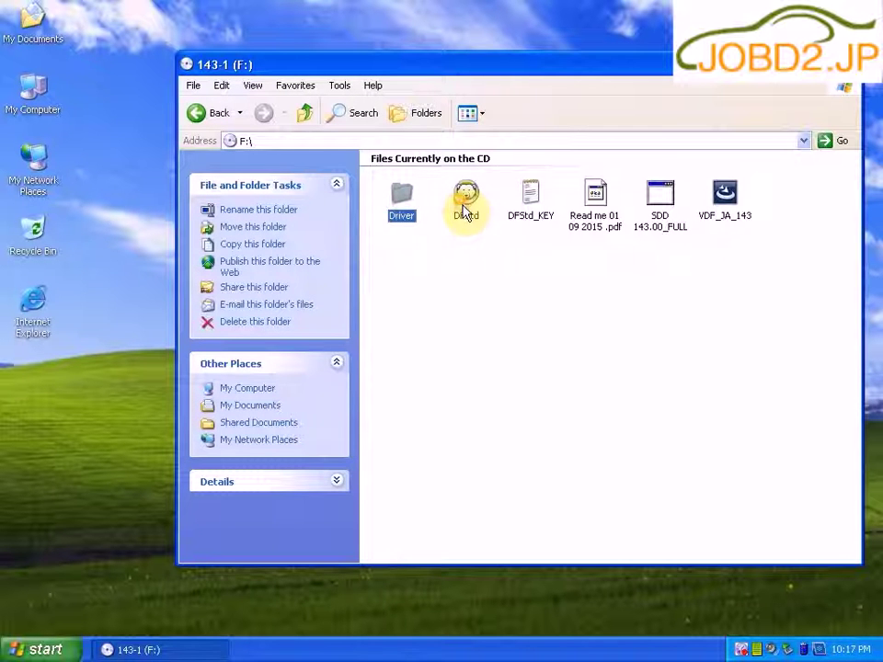
{"action": "left_click", "coordinate": [466, 204], "text": "ctrl"}
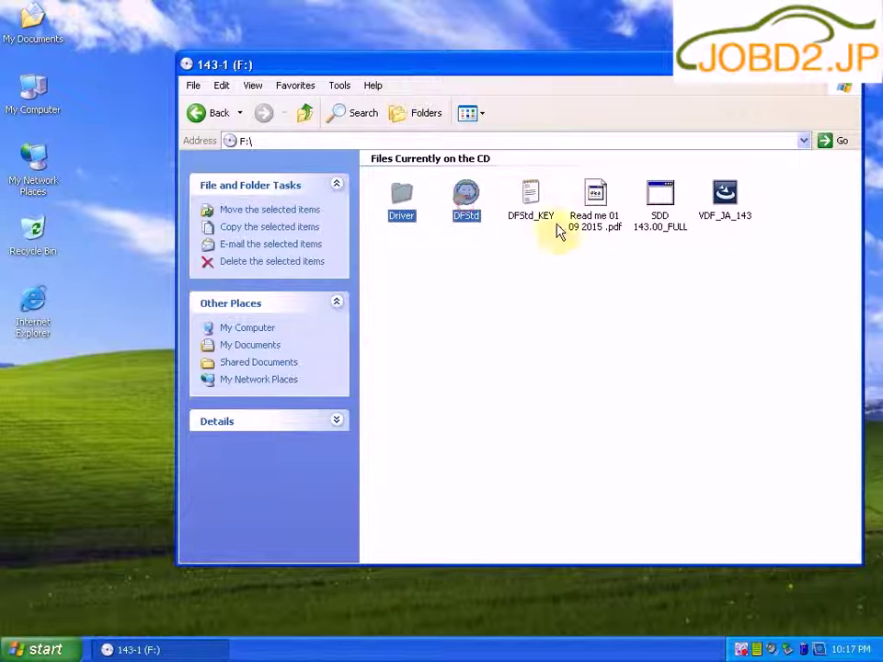
{"action": "left_click", "coordinate": [534, 217], "text": "ctrl"}
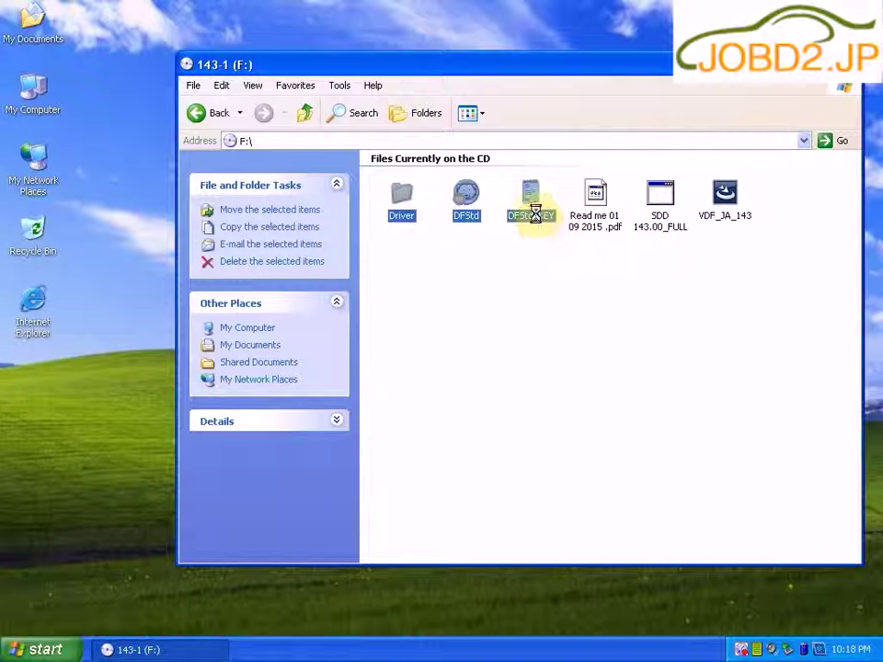
{"action": "right_click", "coordinate": [536, 216]}
{"action": "left_click", "coordinate": [585, 386]}
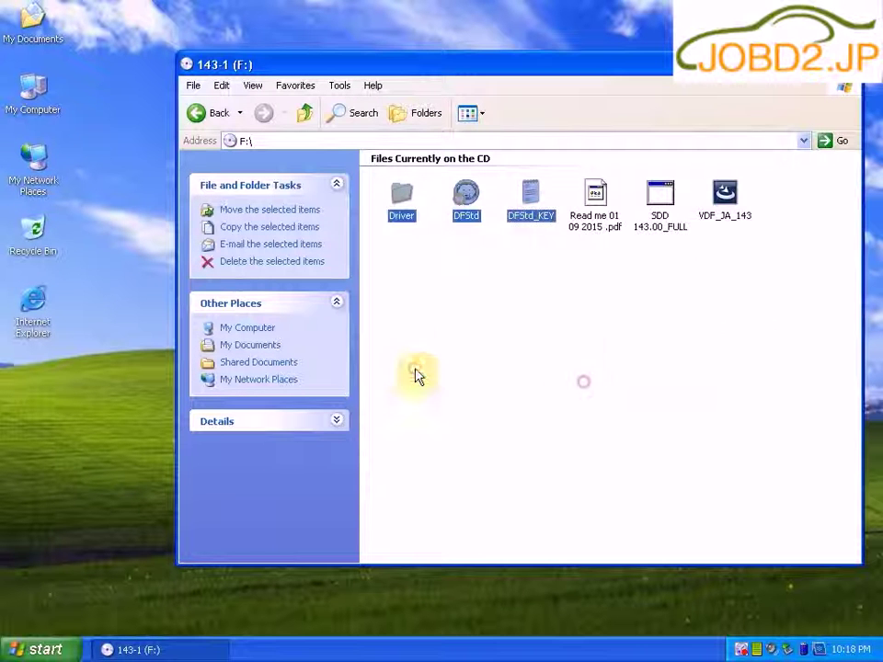
{"action": "right_click", "coordinate": [51, 383]}
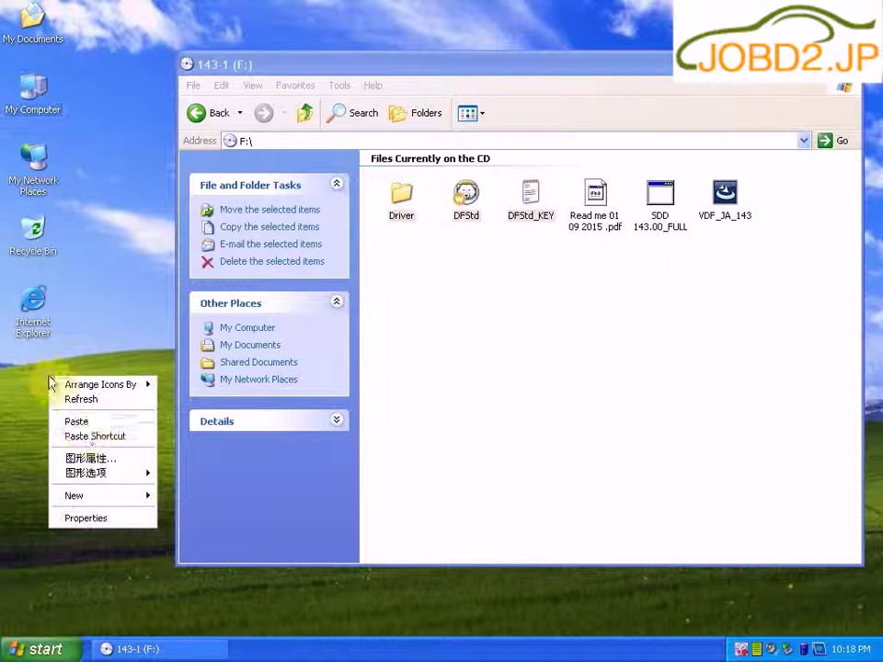
{"action": "left_click", "coordinate": [81, 422]}
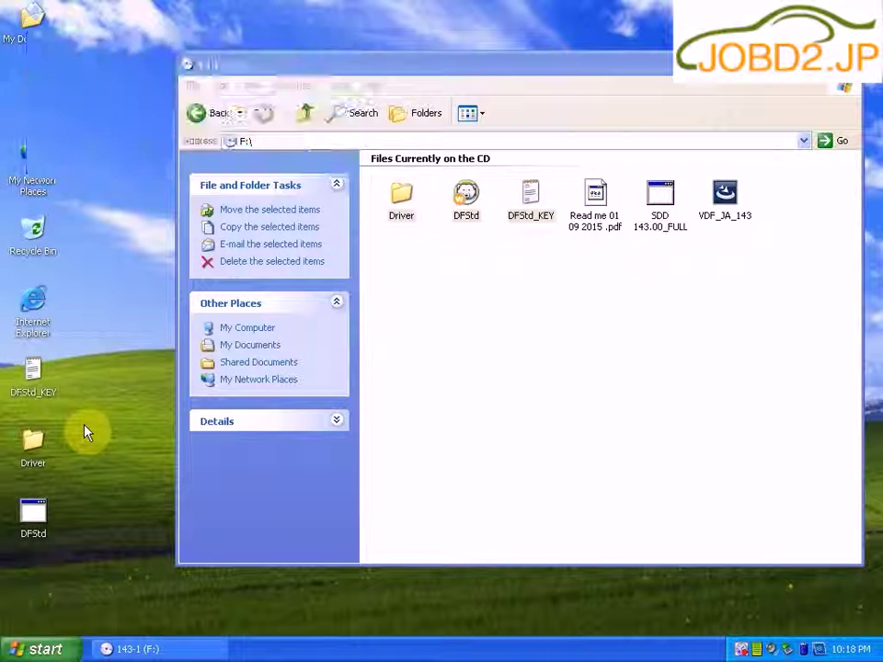
{"action": "right_click", "coordinate": [657, 222]}
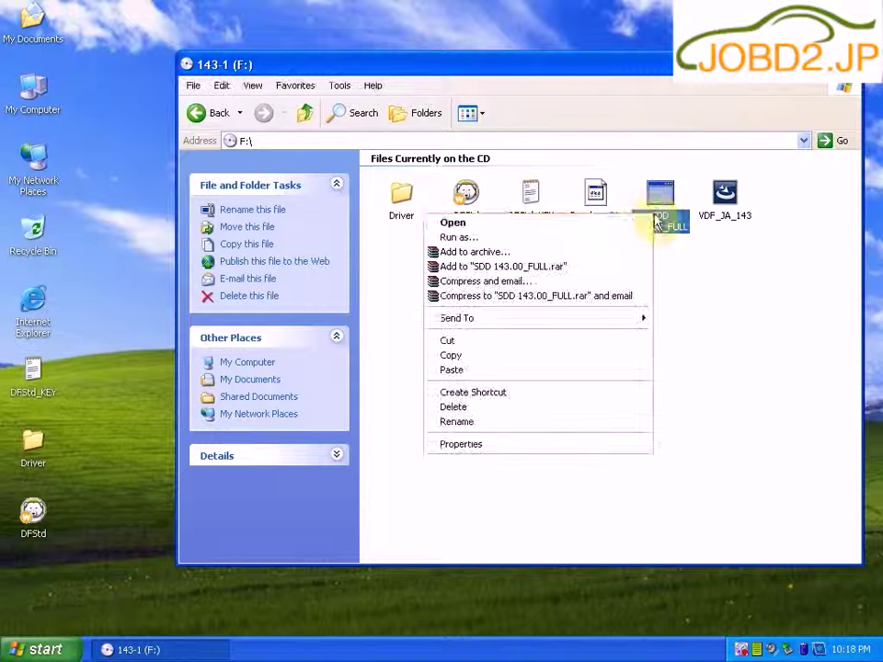
{"action": "left_click", "coordinate": [630, 225]}
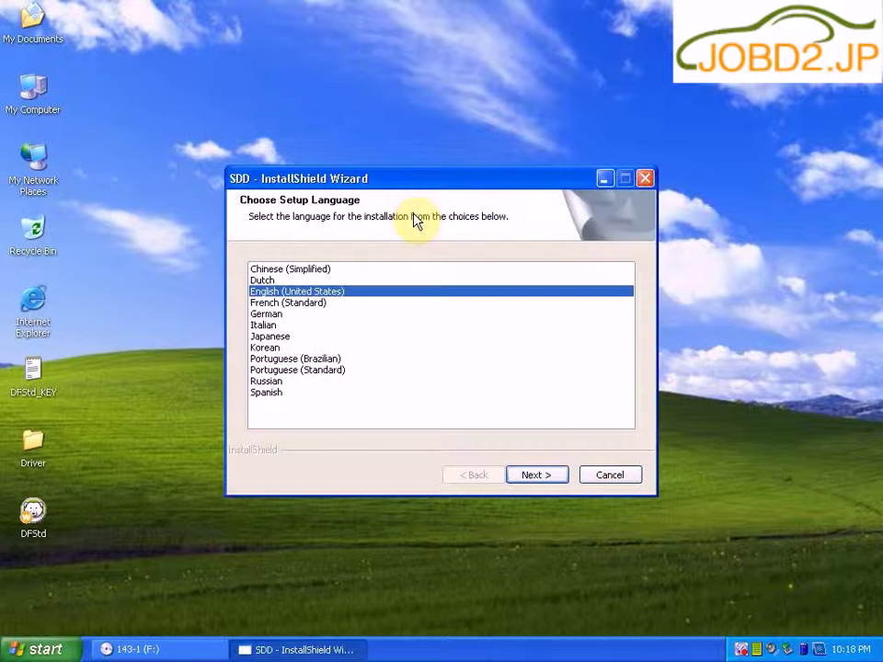
Step: Choose English, allow the required restart, and accept the SDD licence agreement
{"action": "left_click", "coordinate": [536, 477]}
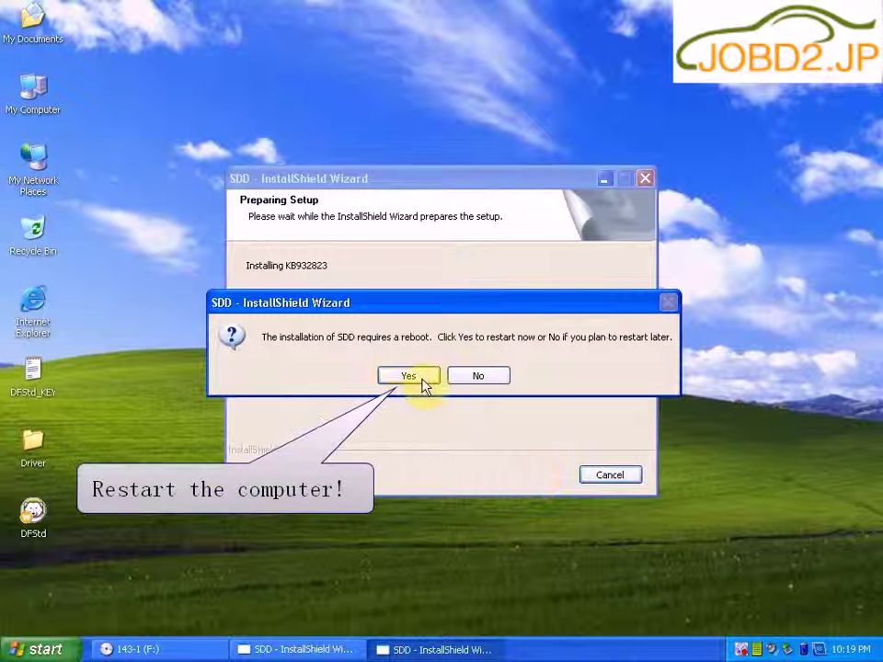
{"action": "left_click", "coordinate": [409, 377]}
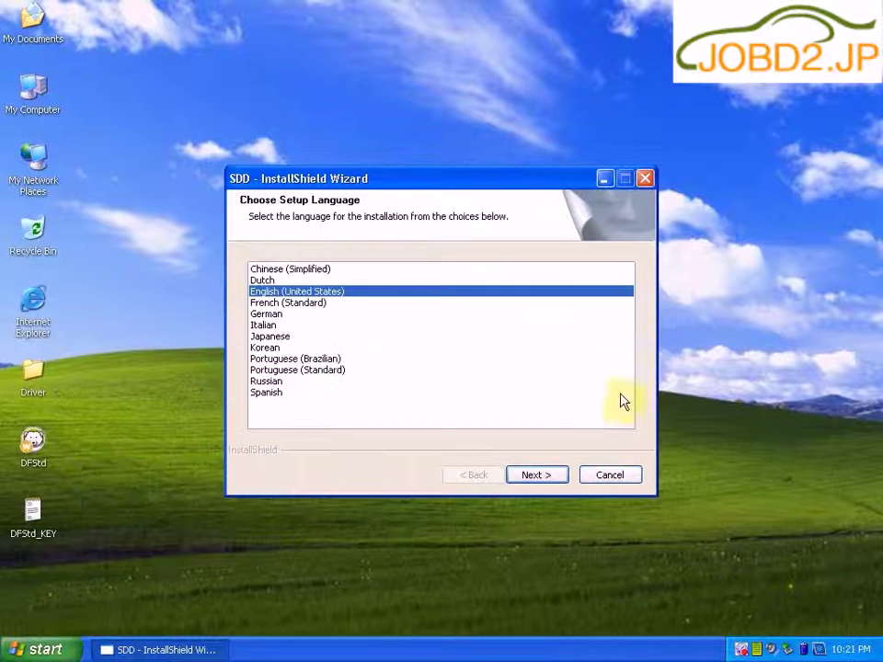
{"action": "left_click", "coordinate": [536, 473]}
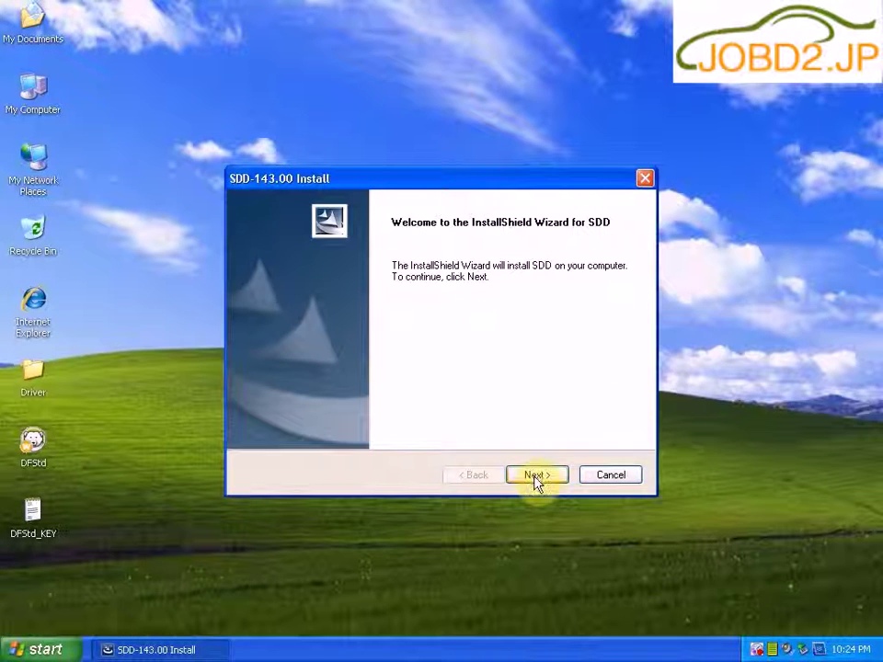
{"action": "left_click", "coordinate": [538, 475]}
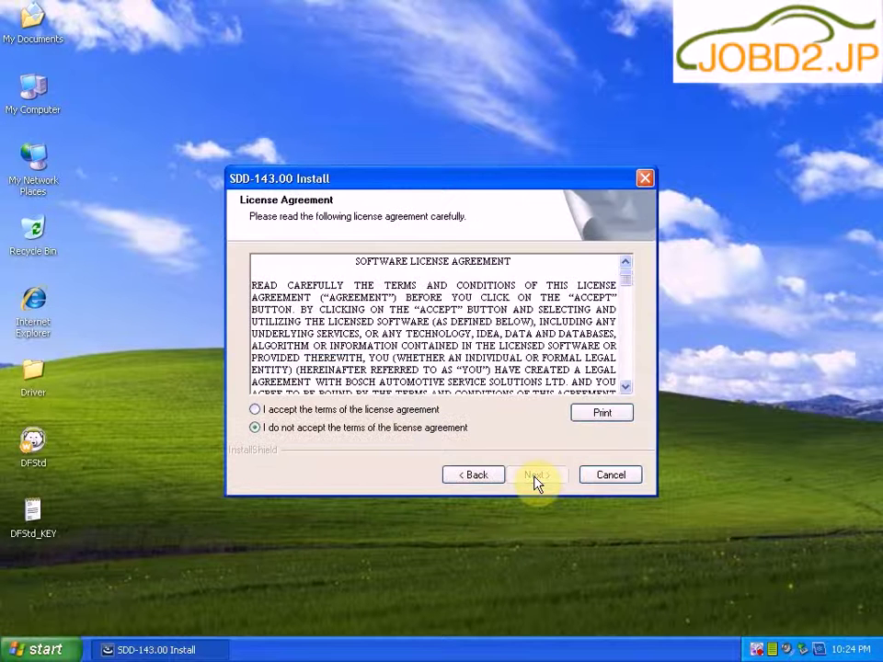
{"action": "left_click", "coordinate": [255, 410]}
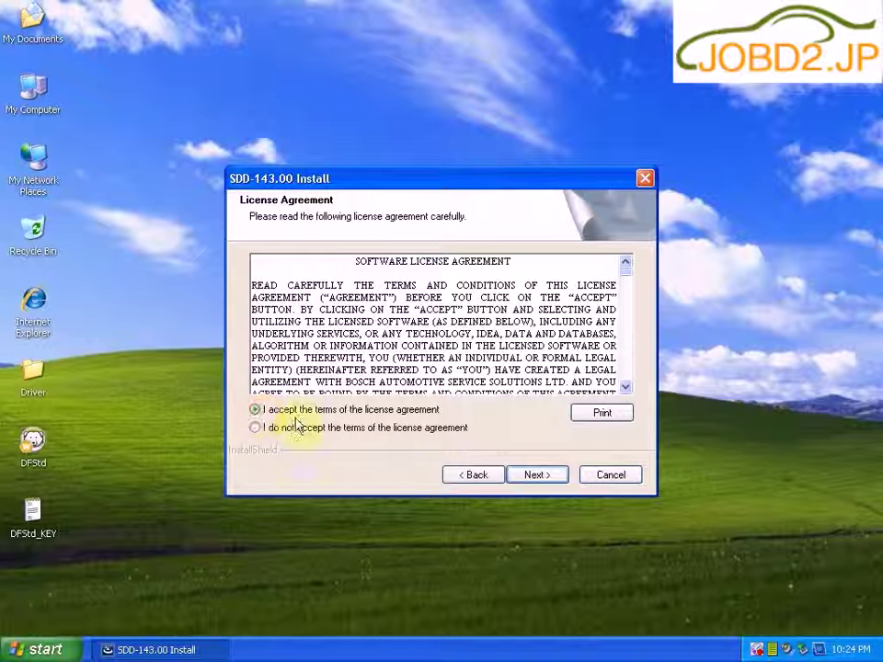
{"action": "left_click", "coordinate": [530, 476]}
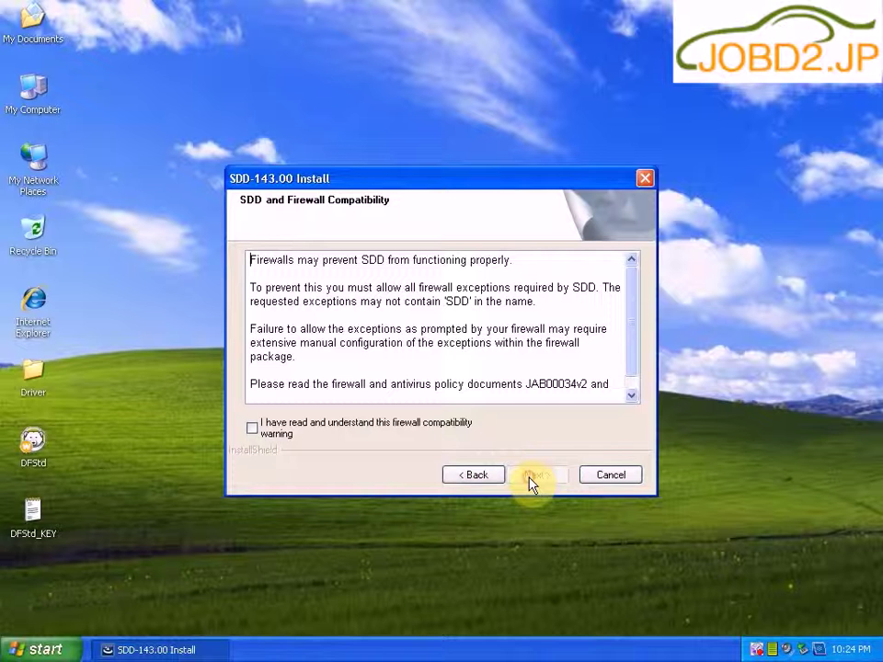
Step: Acknowledge the firewall warning, keep C:\Program Files\JLR and all languages, and start installing
{"action": "left_click", "coordinate": [255, 430]}
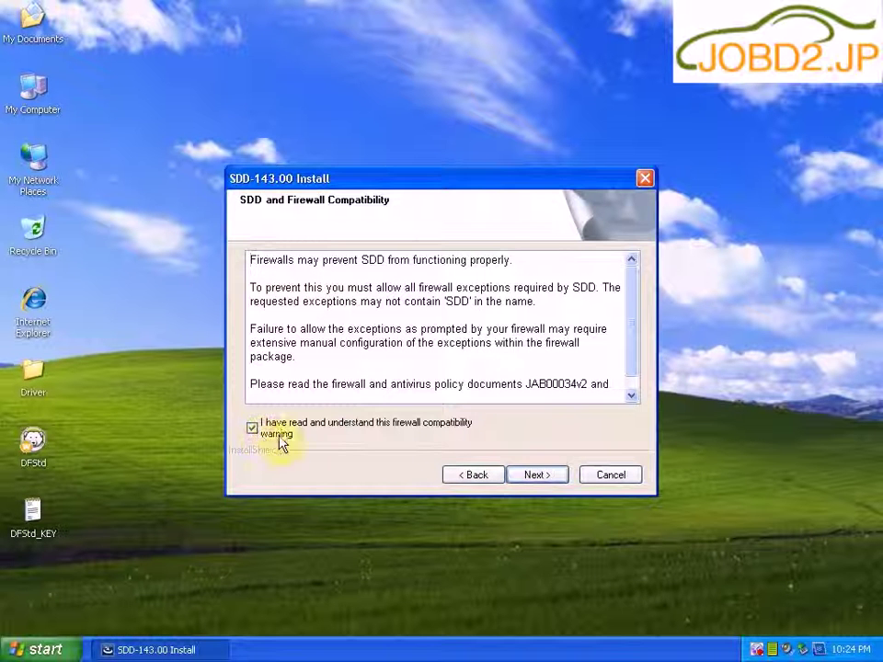
{"action": "left_click", "coordinate": [537, 476]}
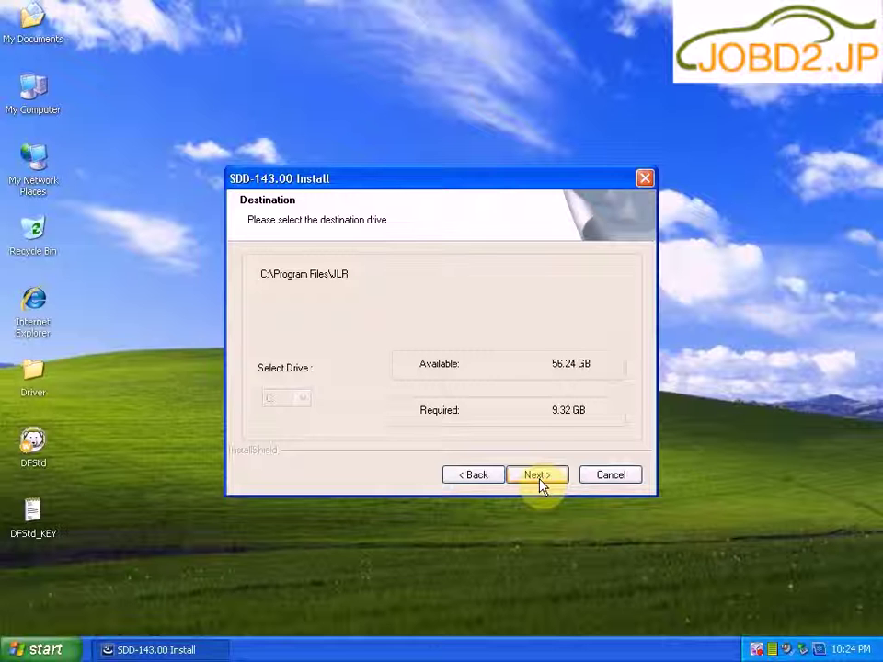
{"action": "left_click", "coordinate": [539, 477]}
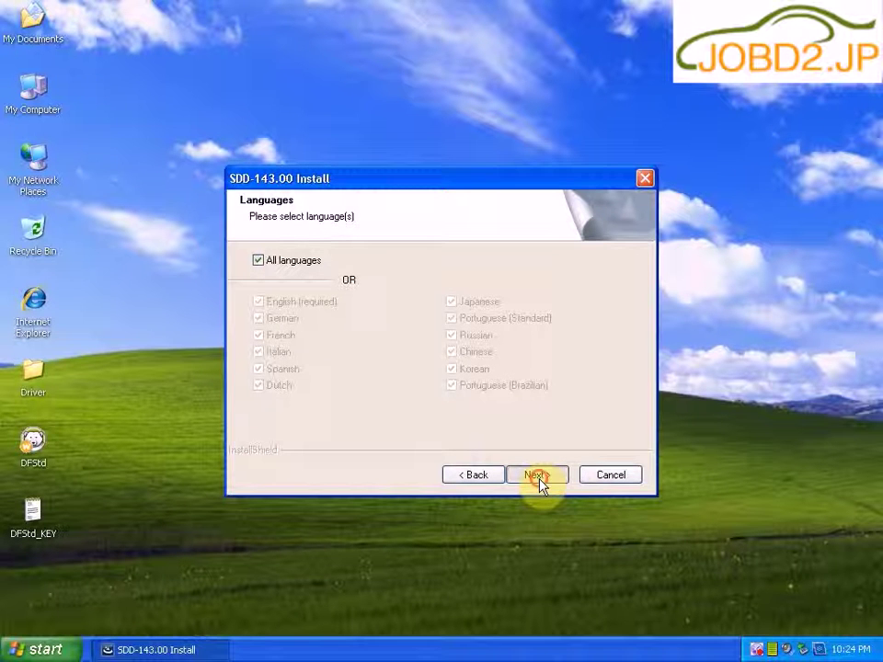
{"action": "left_click", "coordinate": [537, 475]}
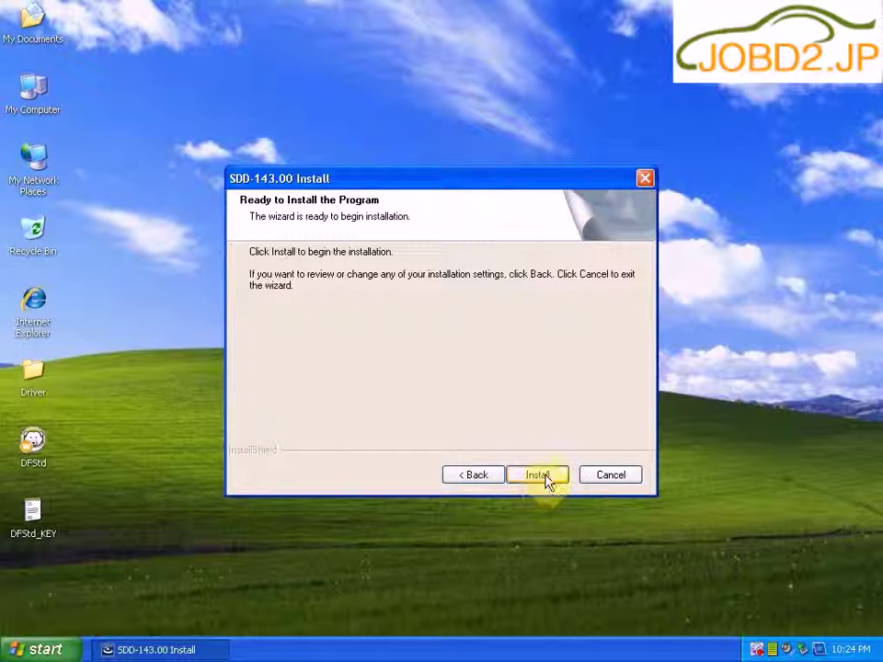
{"action": "left_click", "coordinate": [547, 481]}
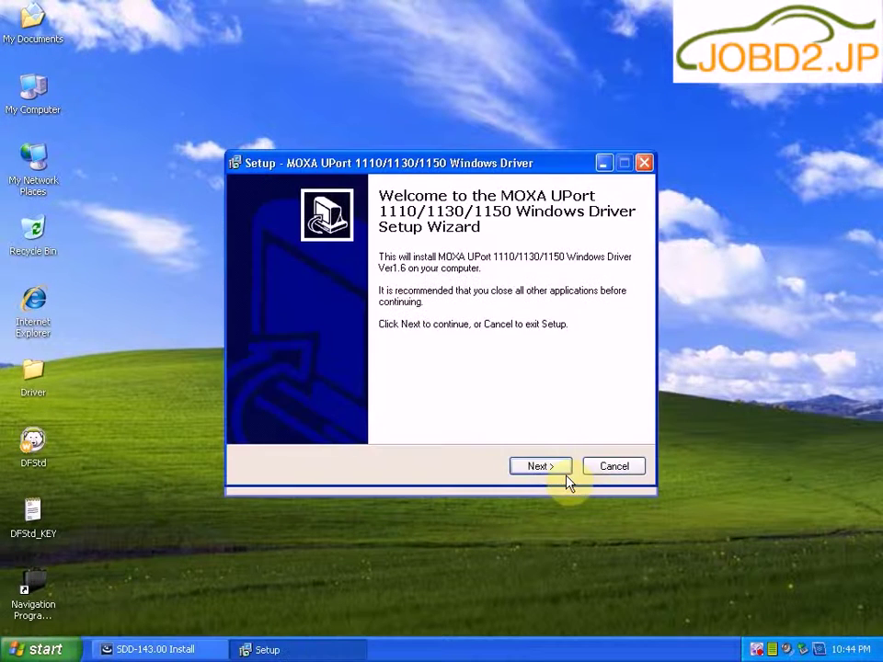
Step: Install the MOXA UPort 1110/1130/1150 driver with the default folder and Start menu settings
{"action": "left_click", "coordinate": [557, 472]}
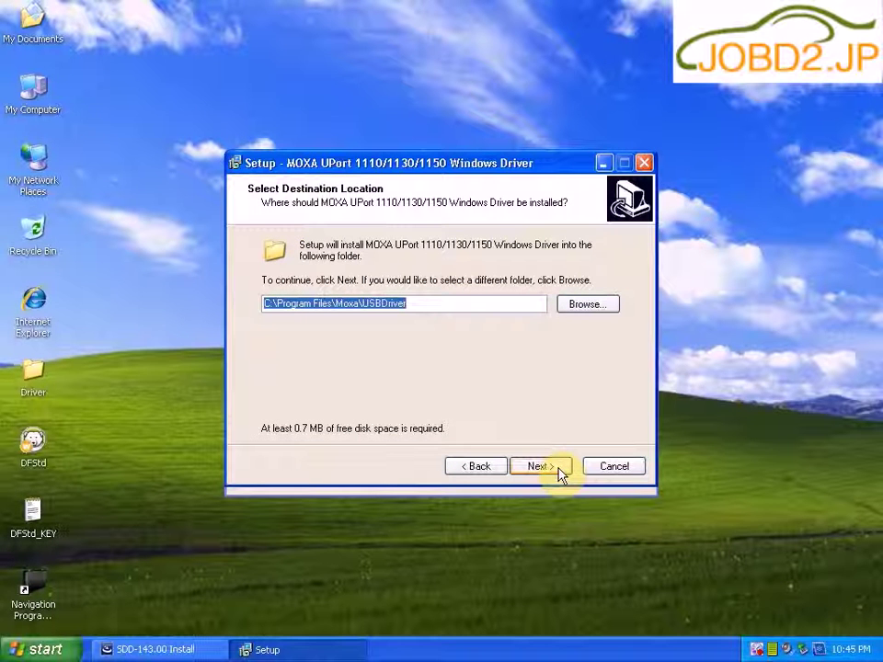
{"action": "left_click", "coordinate": [559, 471]}
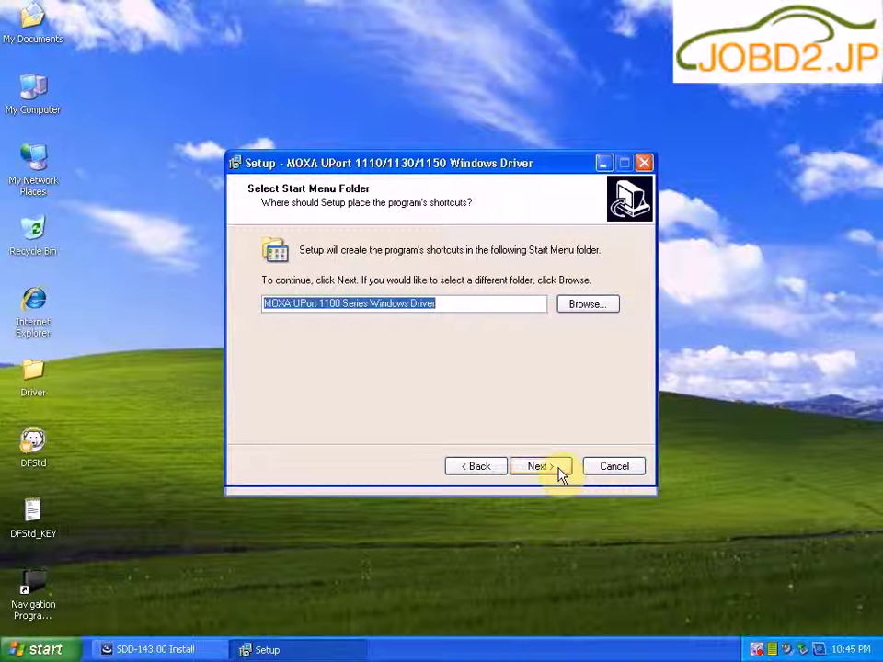
{"action": "left_click", "coordinate": [559, 471]}
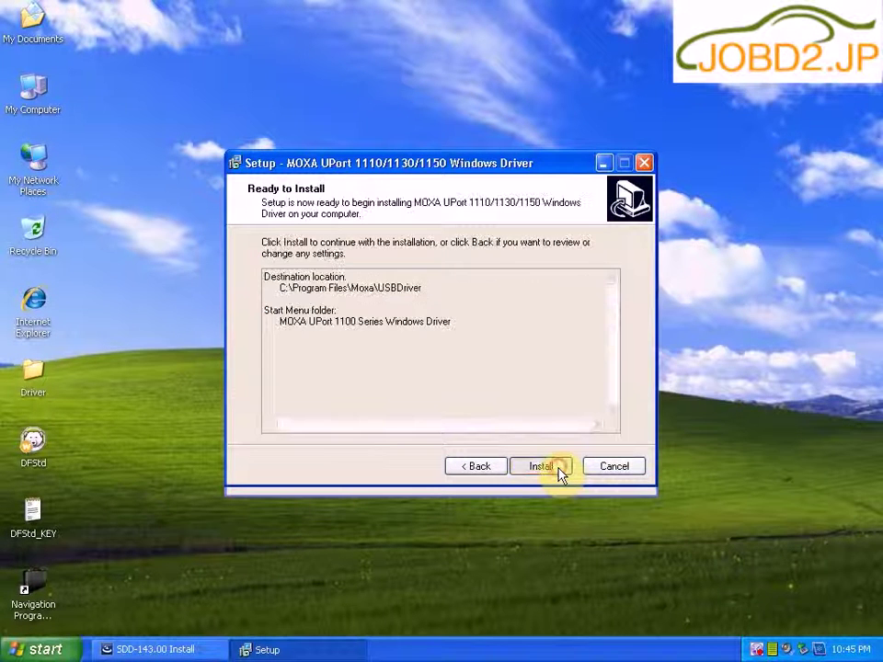
{"action": "left_click", "coordinate": [559, 471]}
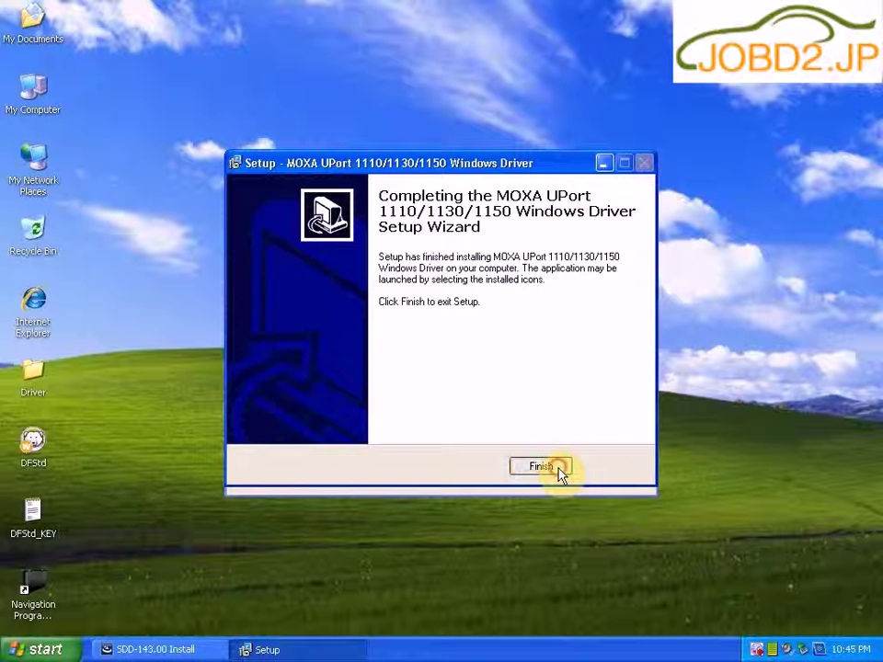
{"action": "left_click", "coordinate": [542, 467]}
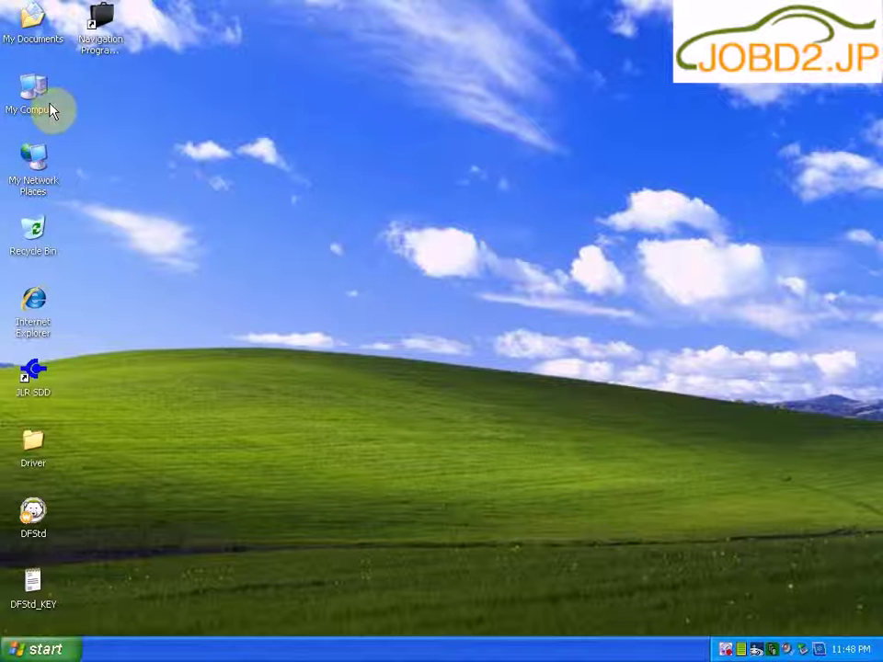
Step: Open the 143-1 disc in drive F: from My Computer
{"action": "right_click", "coordinate": [50, 104]}
{"action": "left_click", "coordinate": [83, 113]}
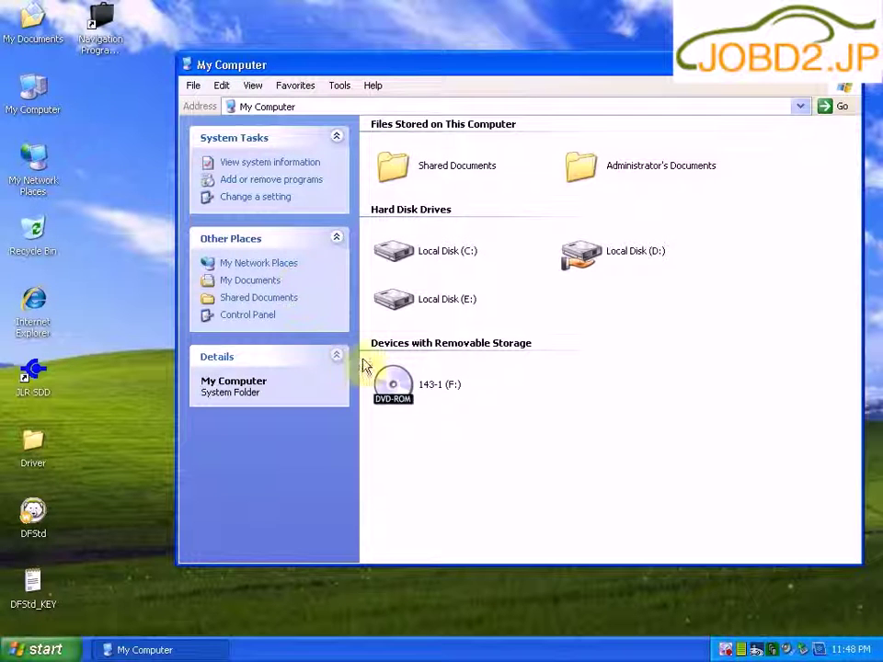
{"action": "left_click", "coordinate": [407, 381]}
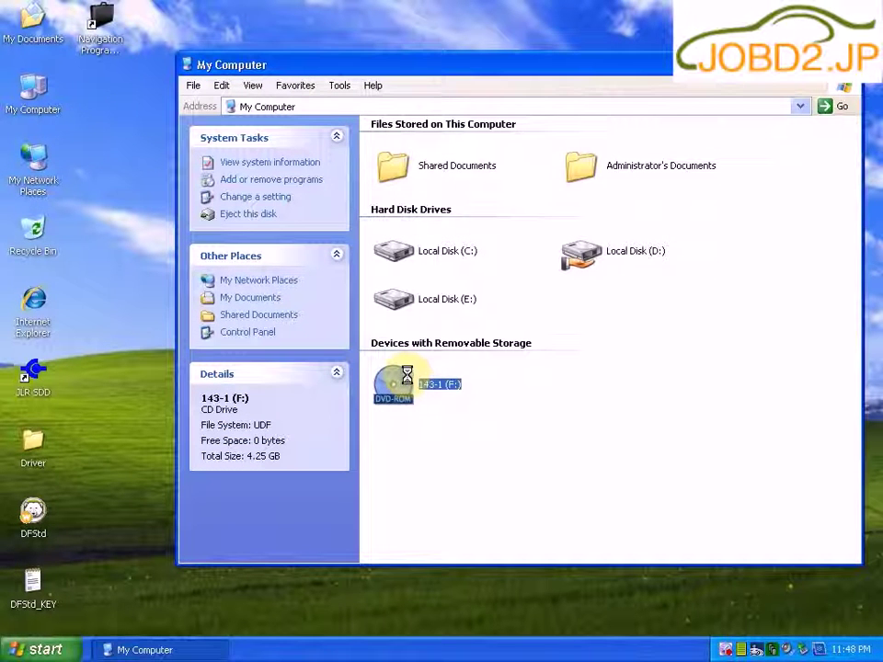
{"action": "right_click", "coordinate": [409, 381]}
{"action": "left_click", "coordinate": [433, 385]}
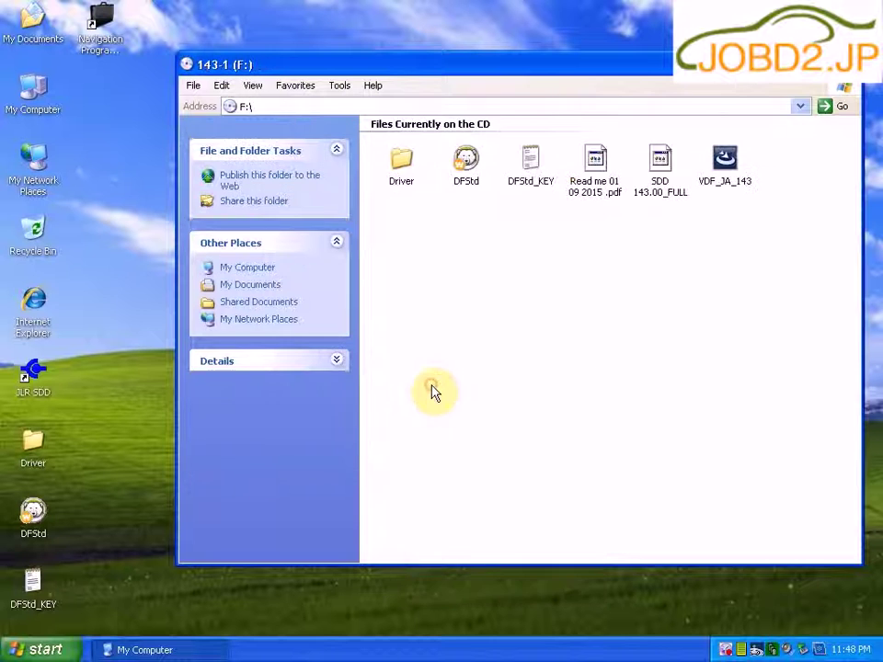
Step: Install VDF_JA from VDF_JA_143 in English and bring the 143-1 (F:) window back
{"action": "right_click", "coordinate": [717, 184]}
{"action": "left_click", "coordinate": [692, 188]}
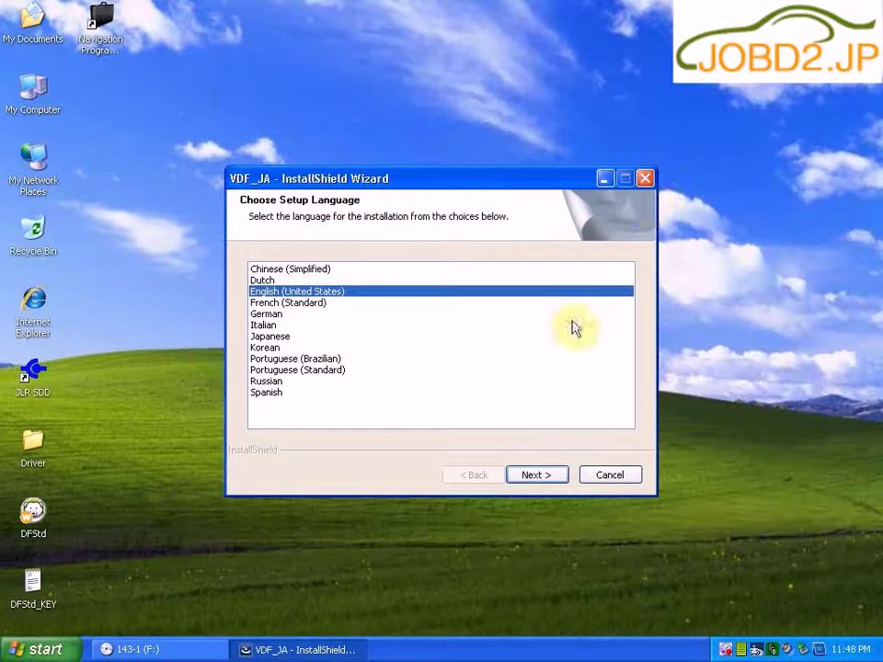
{"action": "left_click", "coordinate": [541, 475]}
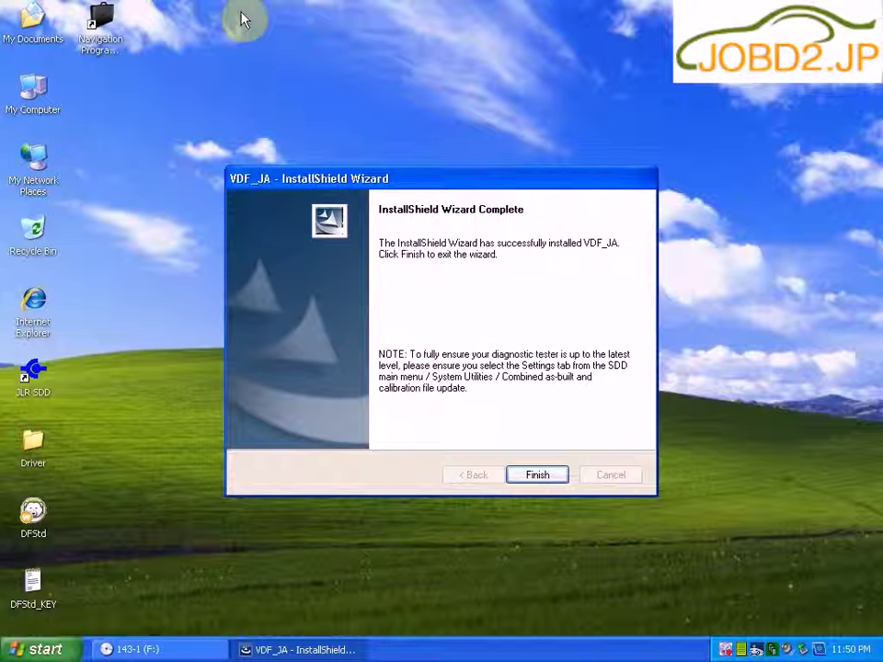
{"action": "left_click", "coordinate": [555, 477]}
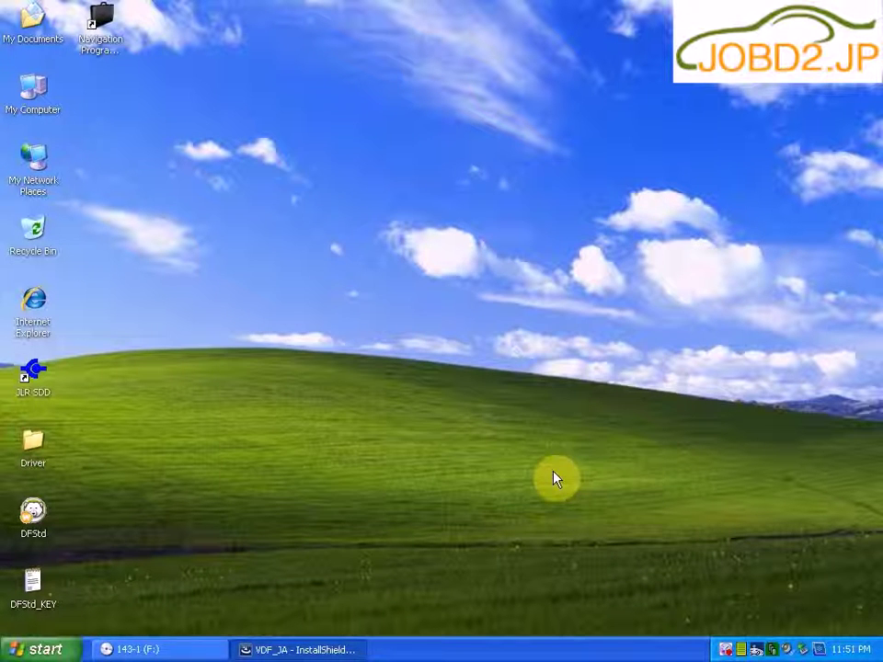
{"action": "left_click", "coordinate": [182, 653]}
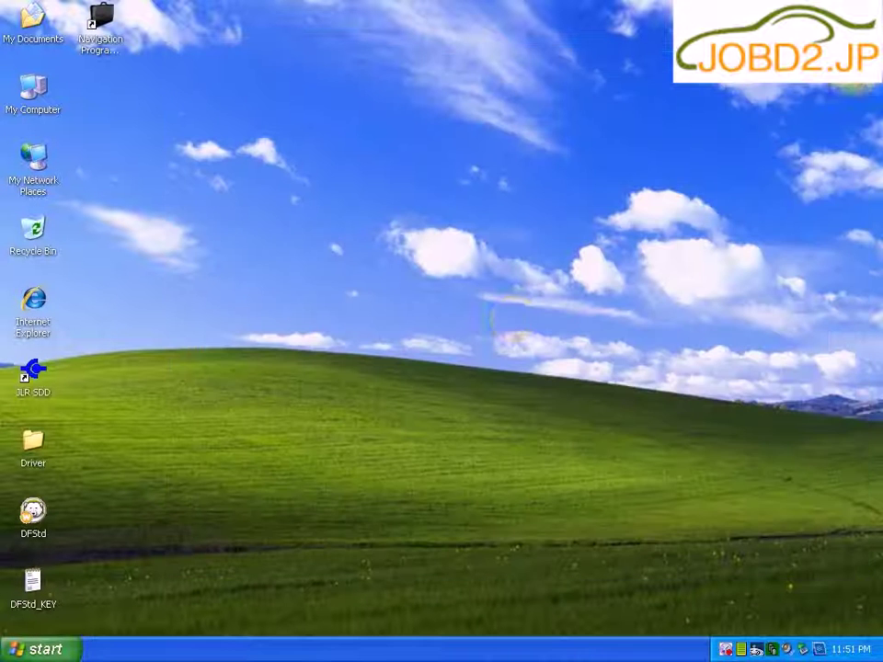
Step: Open the 143-2 disc in drive F: from My Computer
{"action": "right_click", "coordinate": [35, 94]}
{"action": "left_click", "coordinate": [55, 104]}
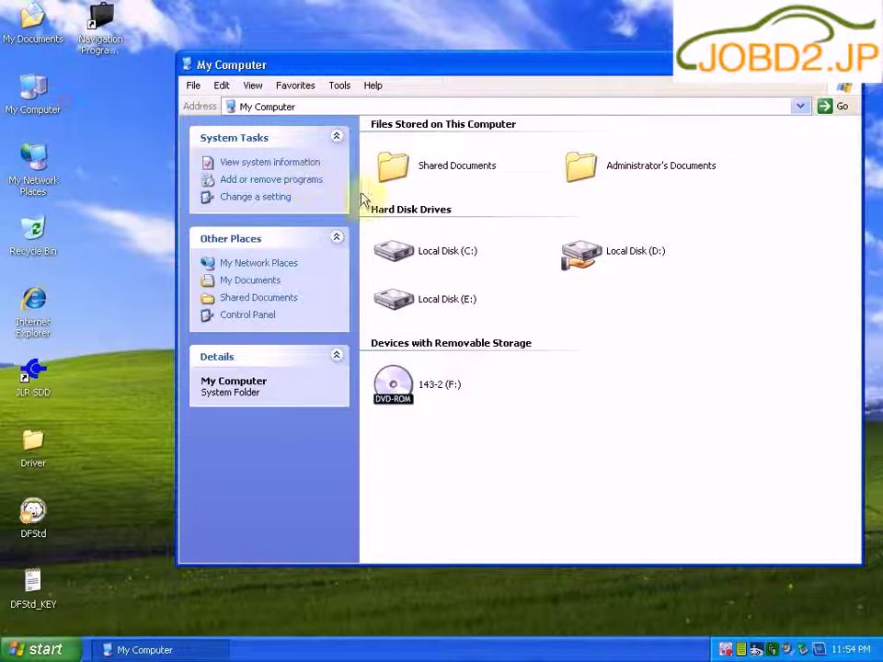
{"action": "right_click", "coordinate": [396, 396]}
{"action": "left_click", "coordinate": [449, 405]}
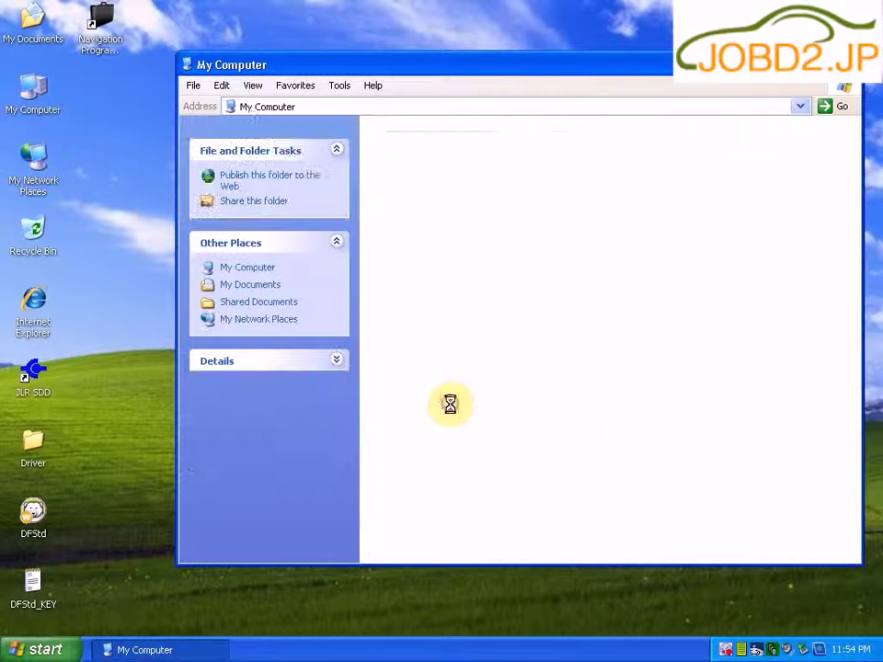
Step: Install VDF_JV from VDF_JV_143, then return to the disc listing and select SPA_143
{"action": "double_click", "coordinate": [469, 182]}
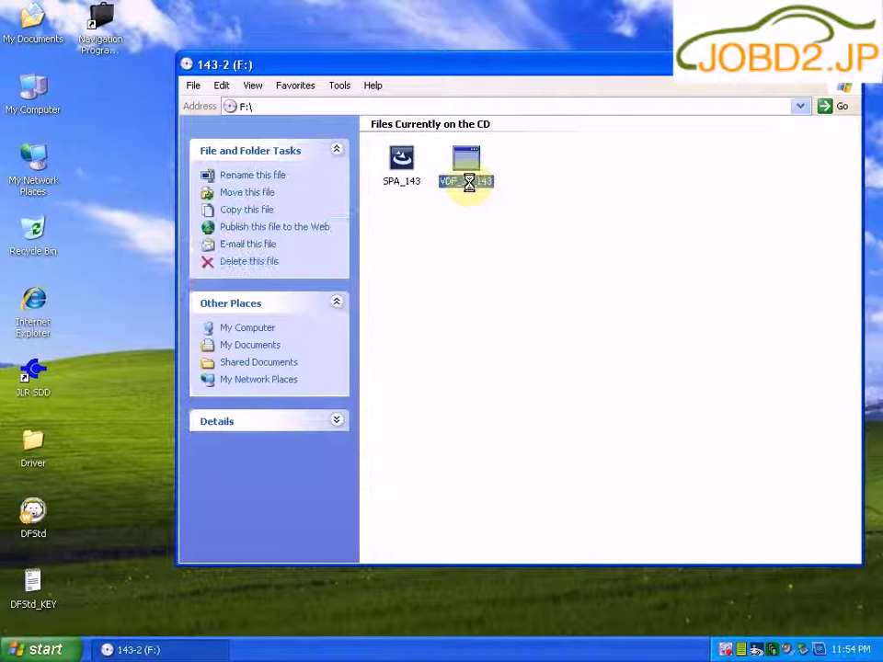
{"action": "right_click", "coordinate": [470, 183]}
{"action": "left_click", "coordinate": [501, 192]}
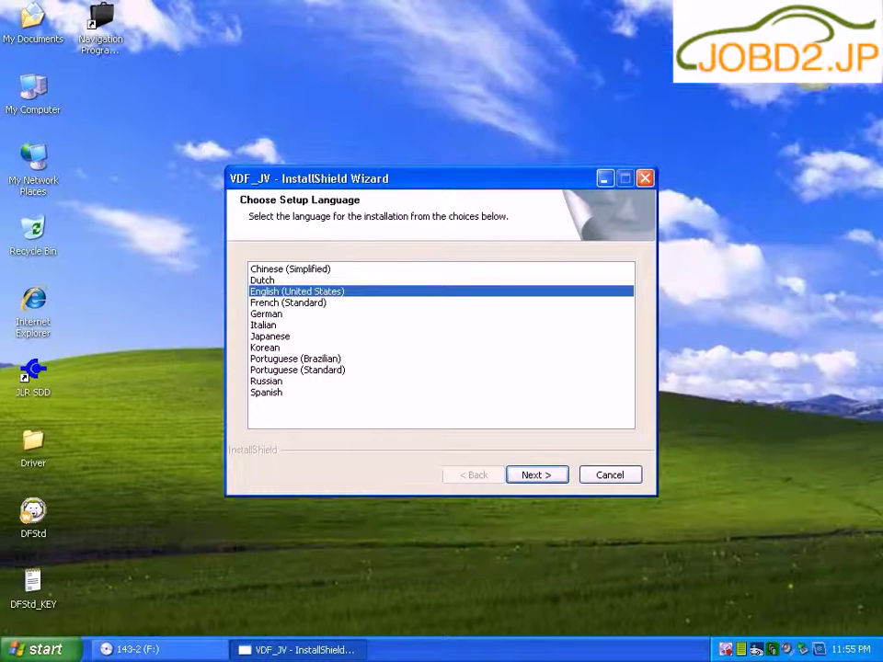
{"action": "left_click", "coordinate": [529, 477]}
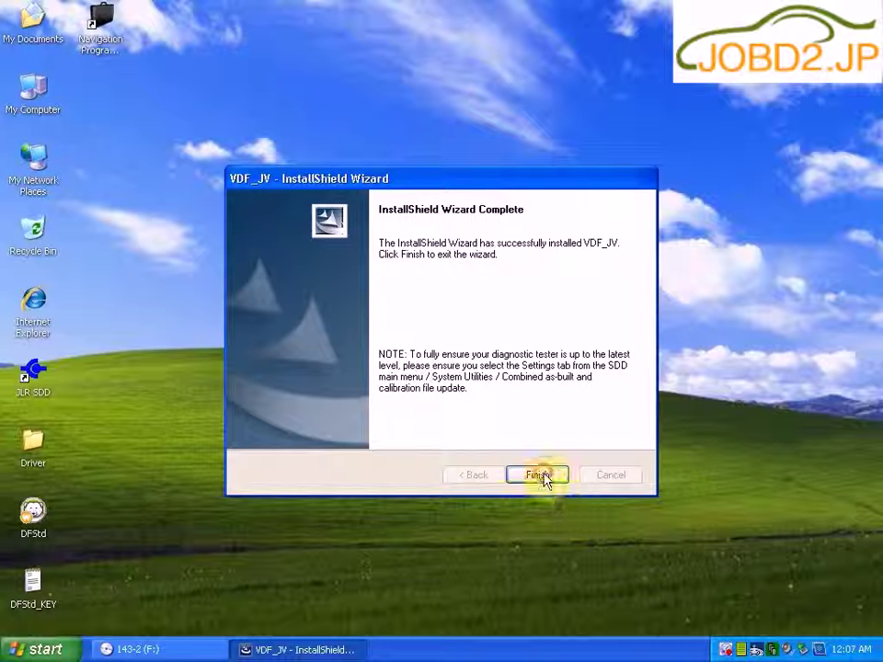
{"action": "left_click", "coordinate": [542, 475]}
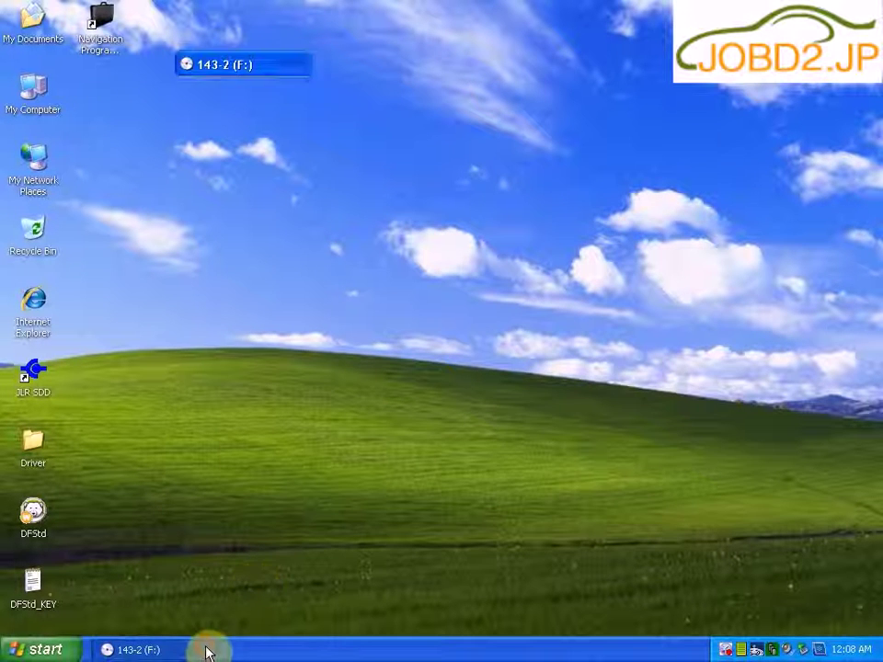
{"action": "left_click", "coordinate": [206, 651]}
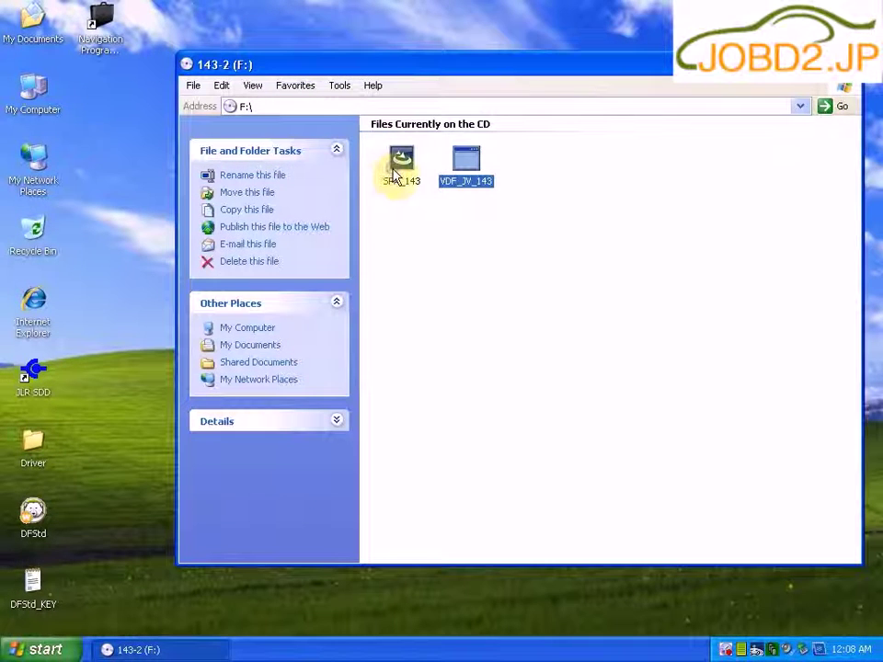
{"action": "left_click", "coordinate": [398, 172]}
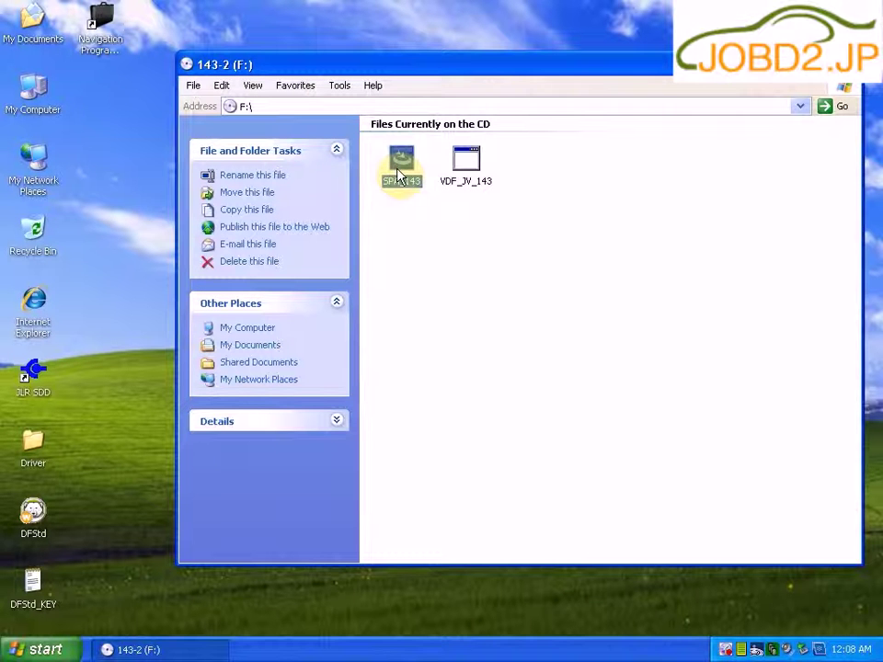
Step: Run SPA_143 to install Additional Pinpoint Tests, acknowledging the background-installation notice
{"action": "right_click", "coordinate": [398, 173]}
{"action": "left_click", "coordinate": [419, 178]}
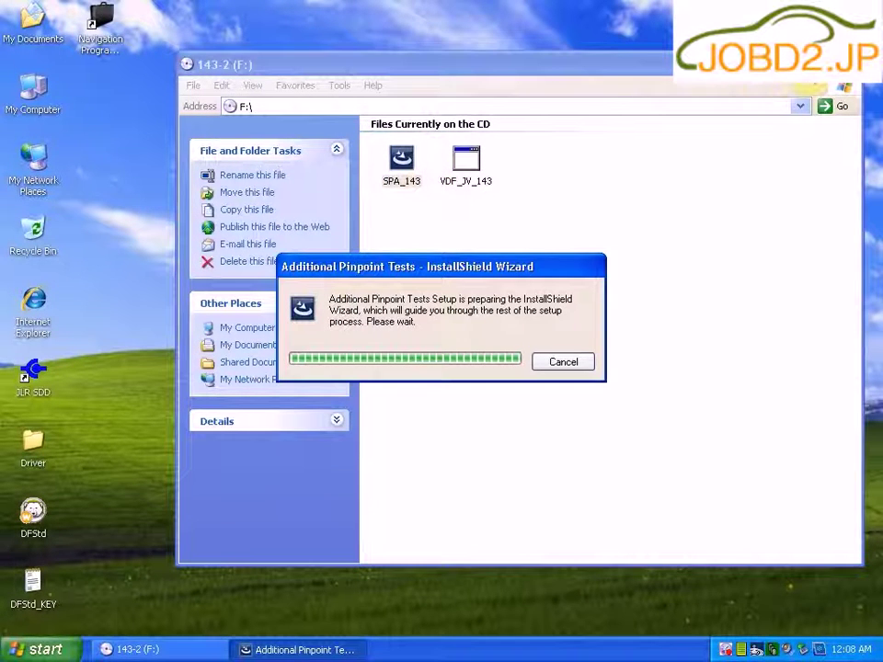
{"action": "left_click", "coordinate": [808, 63]}
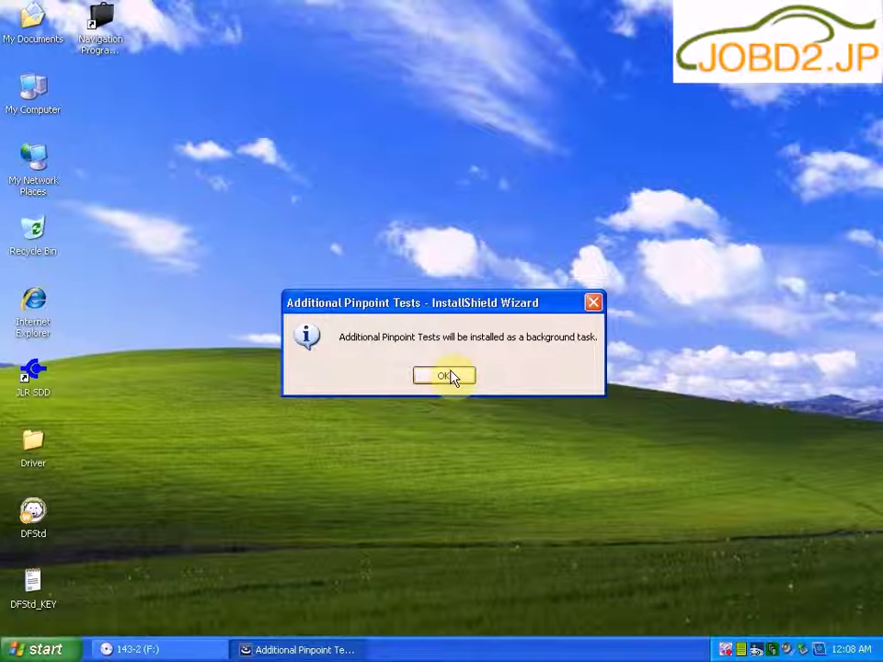
{"action": "left_click", "coordinate": [446, 378]}
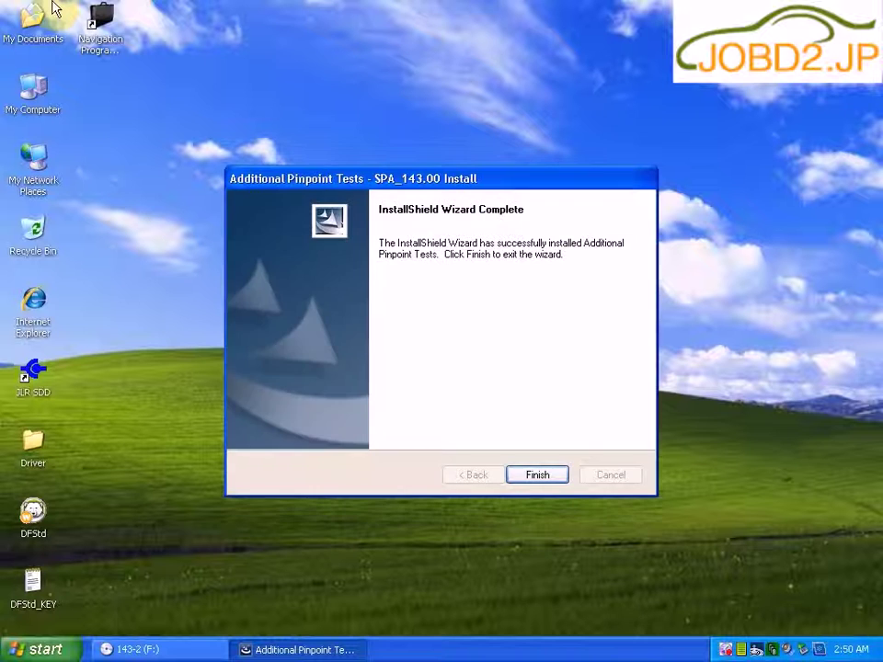
{"action": "left_click", "coordinate": [552, 483]}
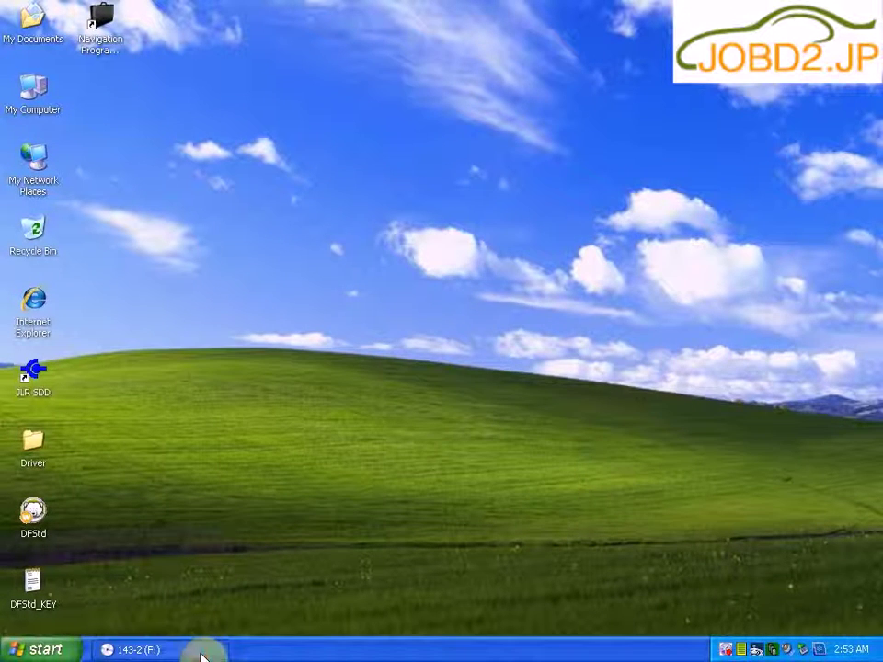
Step: Close the 143-2 disc window and open the 143-3 disc from My Computer
{"action": "left_click", "coordinate": [202, 651]}
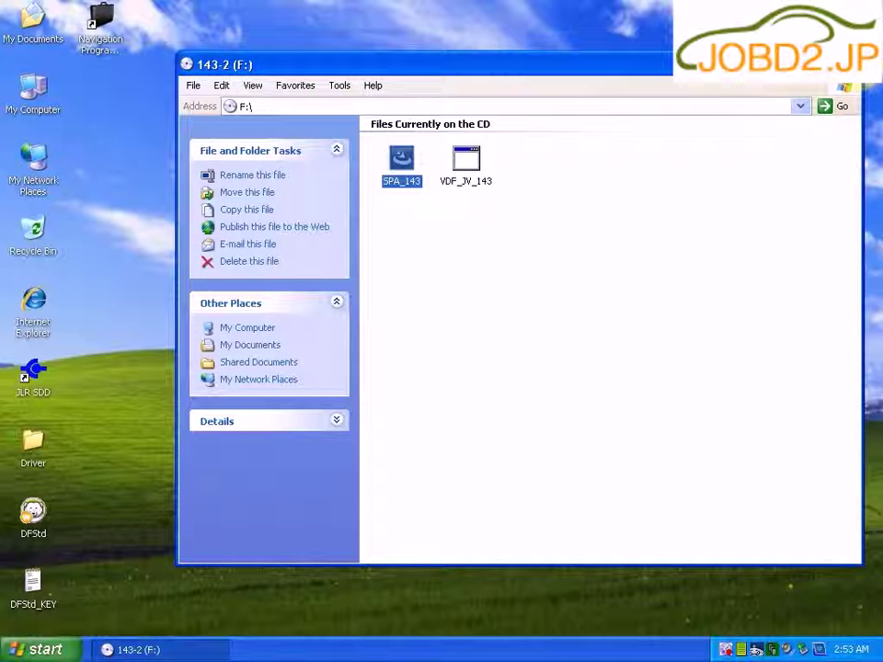
{"action": "key", "text": "alt+F4"}
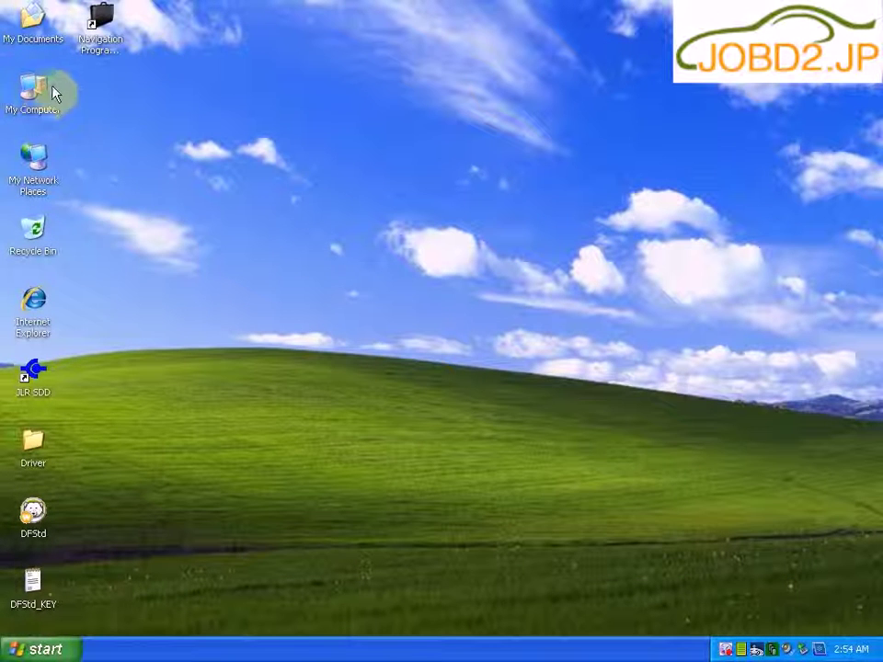
{"action": "right_click", "coordinate": [43, 94]}
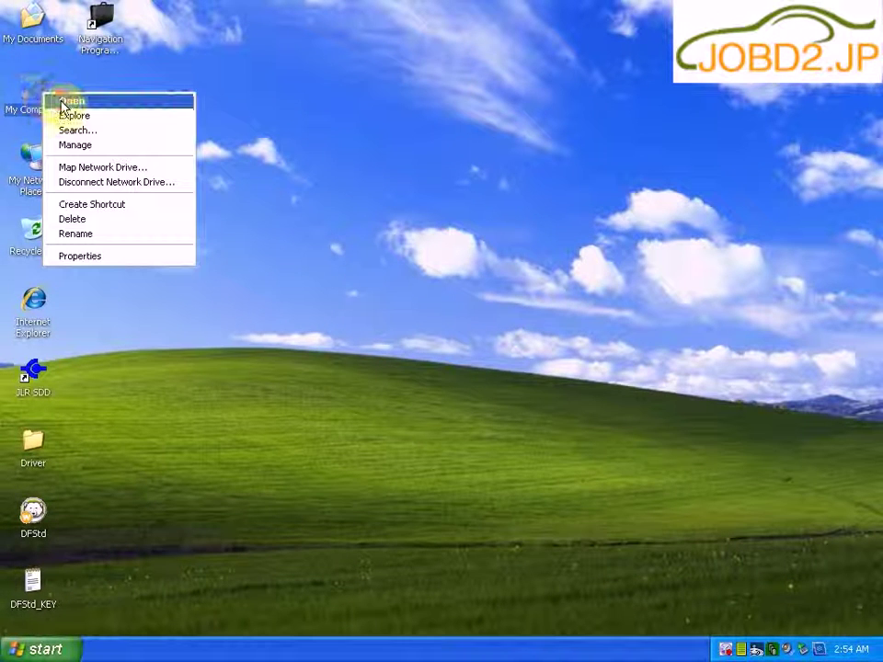
{"action": "left_click", "coordinate": [59, 102]}
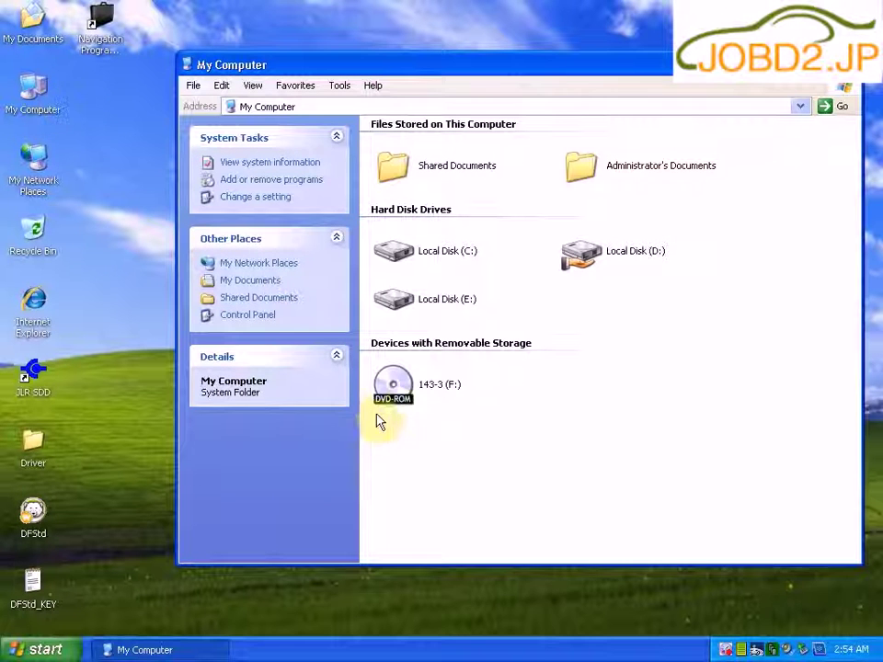
{"action": "right_click", "coordinate": [396, 384]}
{"action": "left_click", "coordinate": [429, 388]}
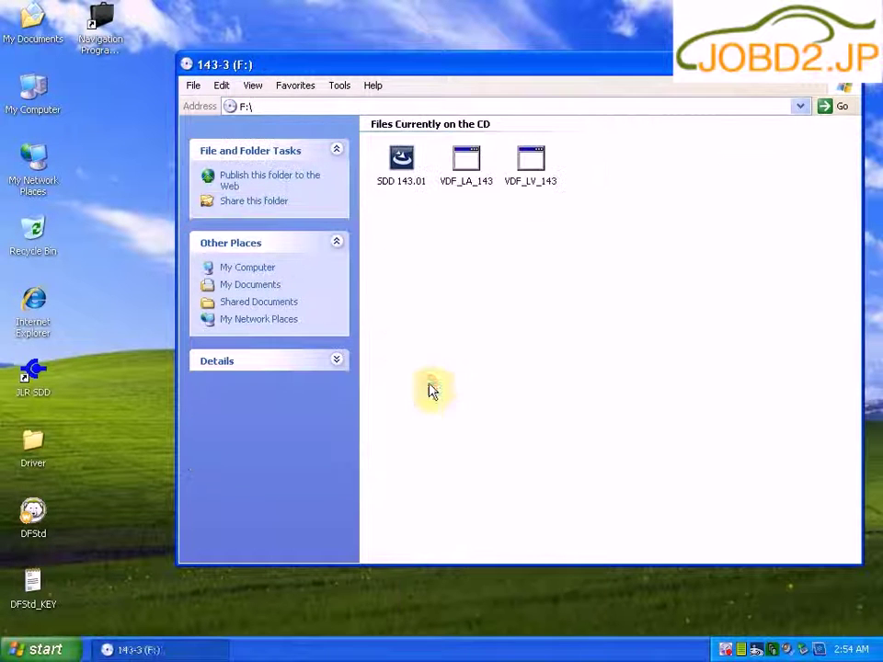
Step: Run SDD 143.01 to update SDD to 143.01.001, accepting both restarts
{"action": "right_click", "coordinate": [399, 182]}
{"action": "left_click", "coordinate": [424, 189]}
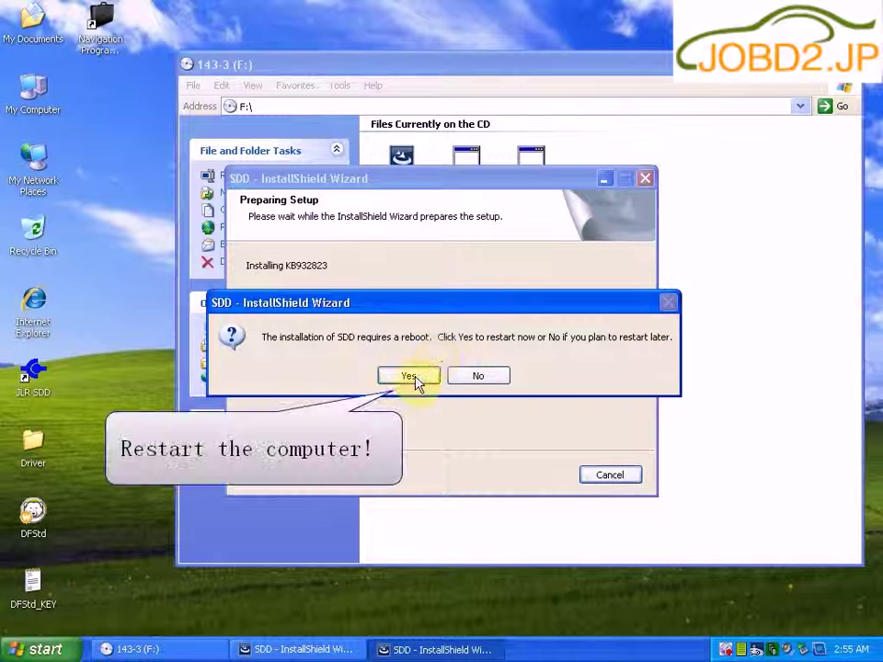
{"action": "left_click", "coordinate": [408, 377]}
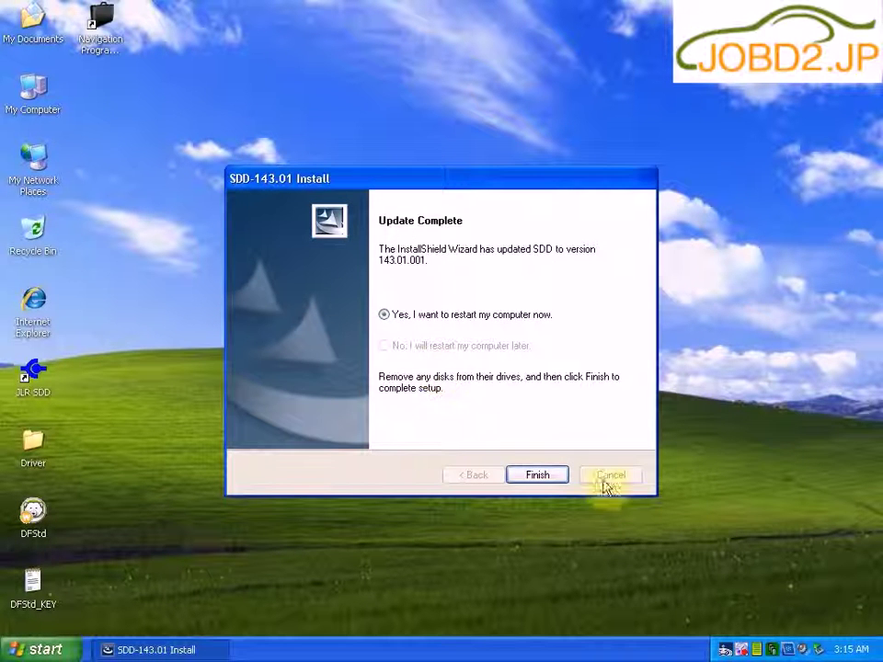
{"action": "left_click", "coordinate": [539, 476]}
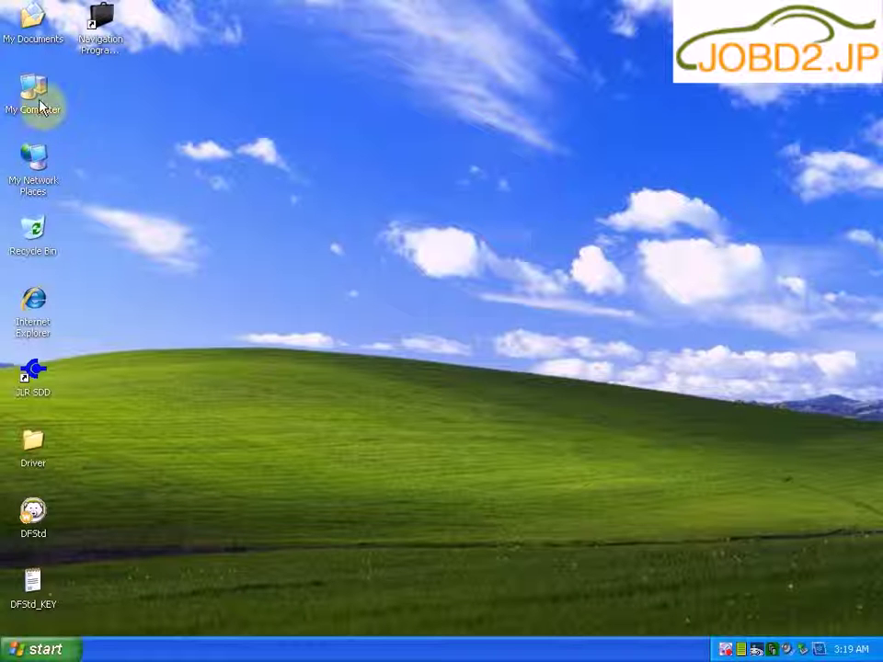
{"action": "right_click", "coordinate": [54, 99]}
Step: Open the 143-3 (F:) disc from My Computer
{"action": "left_click", "coordinate": [55, 109]}
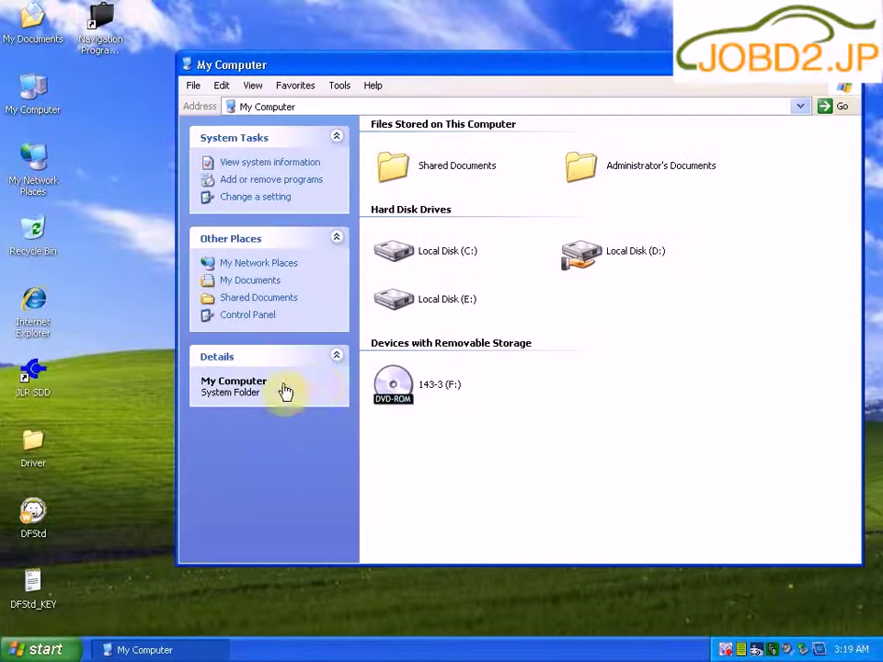
{"action": "double_click", "coordinate": [390, 383]}
{"action": "right_click", "coordinate": [384, 382]}
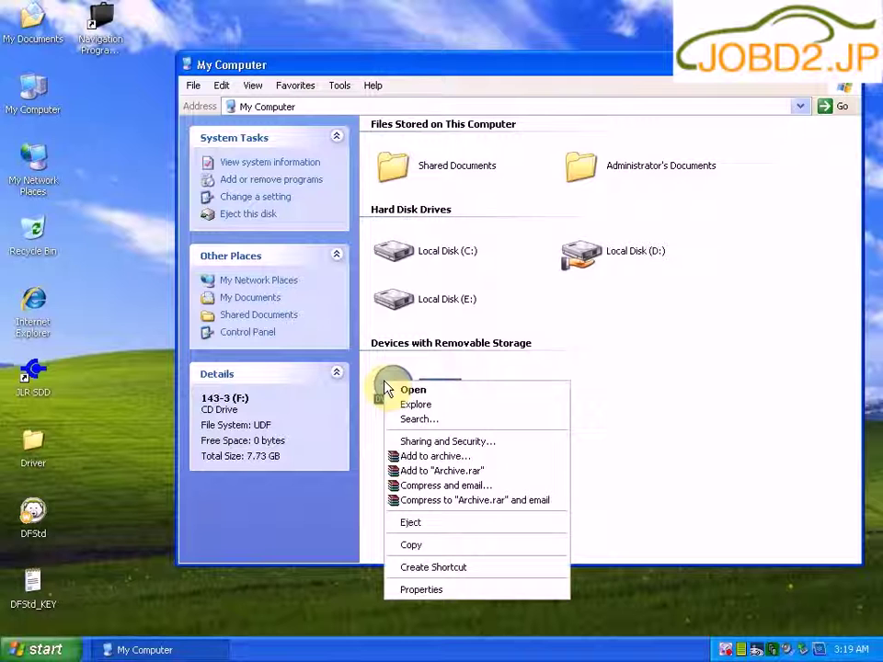
{"action": "left_click", "coordinate": [415, 392]}
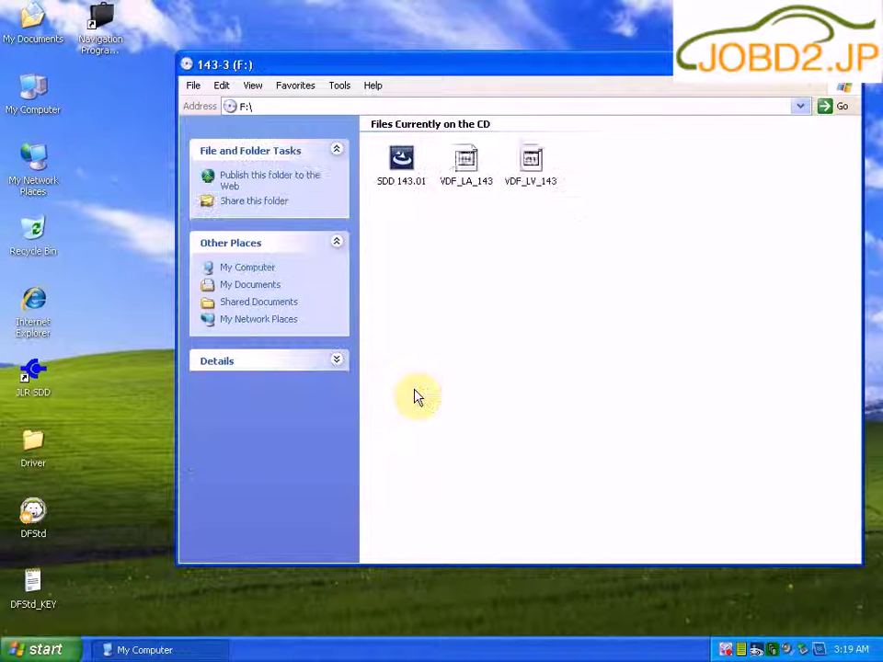
Step: Install VDF_LA from VDF_LA_143 in English and restore the 143-3 (F:) window
{"action": "right_click", "coordinate": [460, 175]}
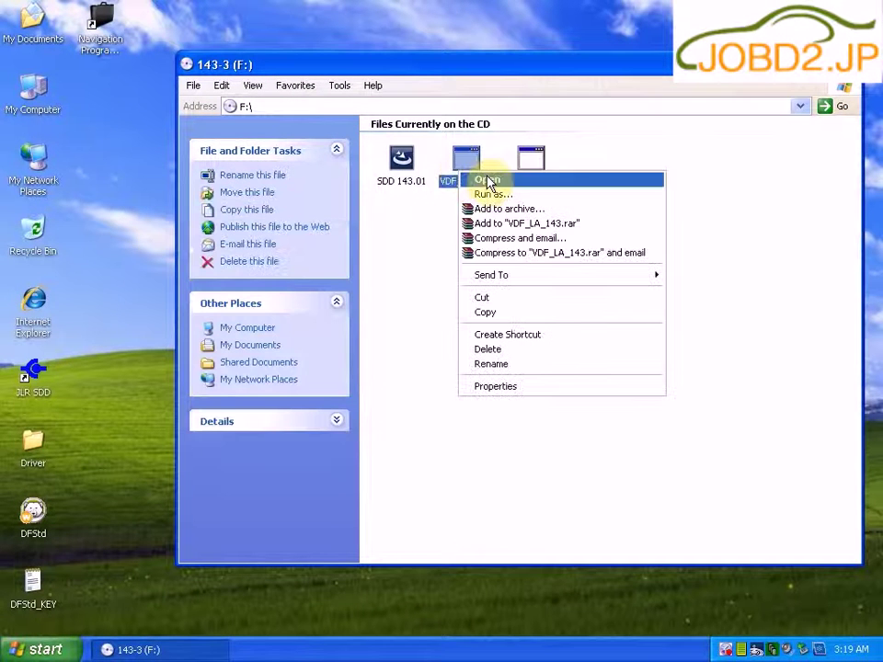
{"action": "left_click", "coordinate": [488, 181]}
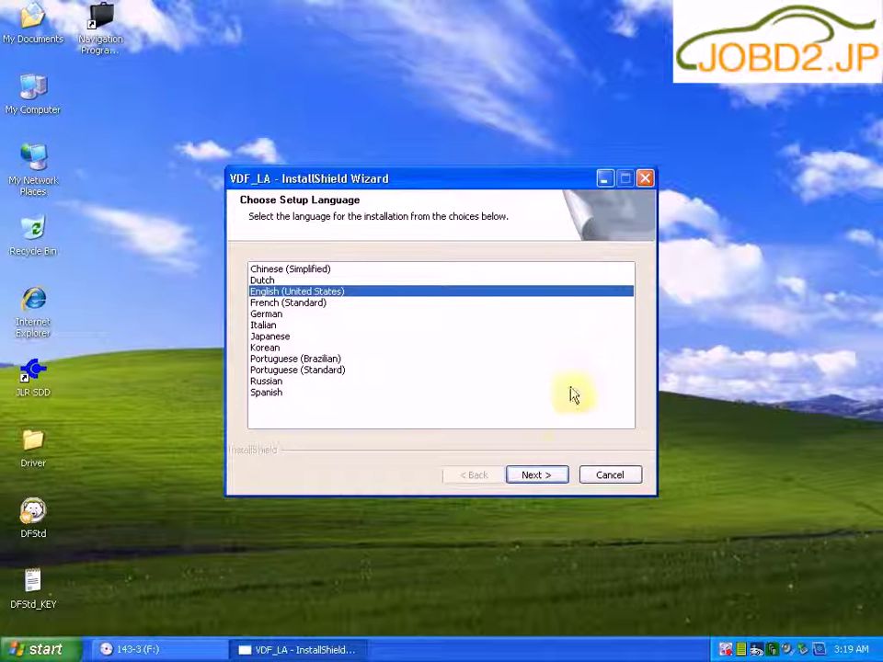
{"action": "left_click", "coordinate": [543, 474]}
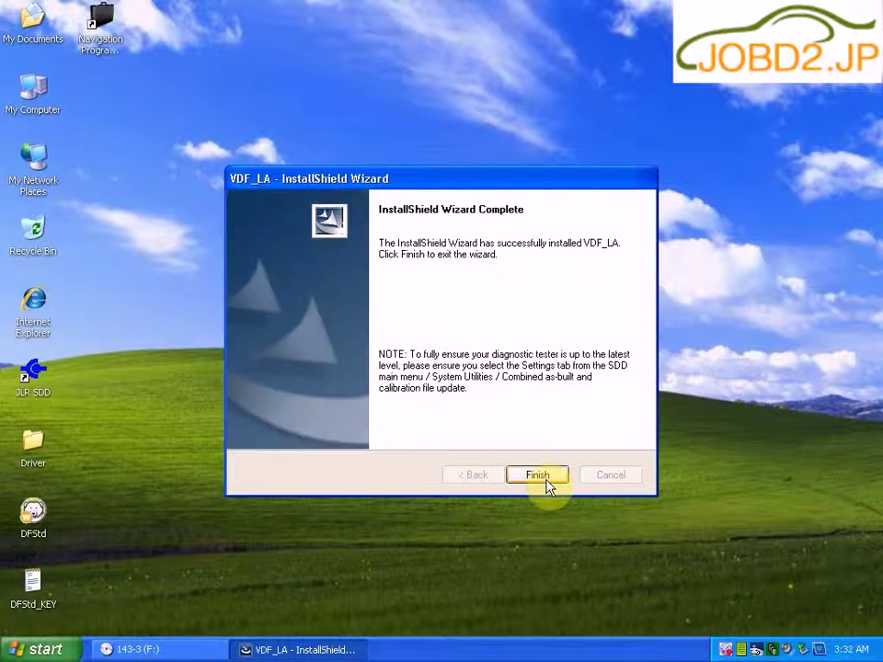
{"action": "left_click", "coordinate": [547, 482]}
{"action": "left_click", "coordinate": [195, 650]}
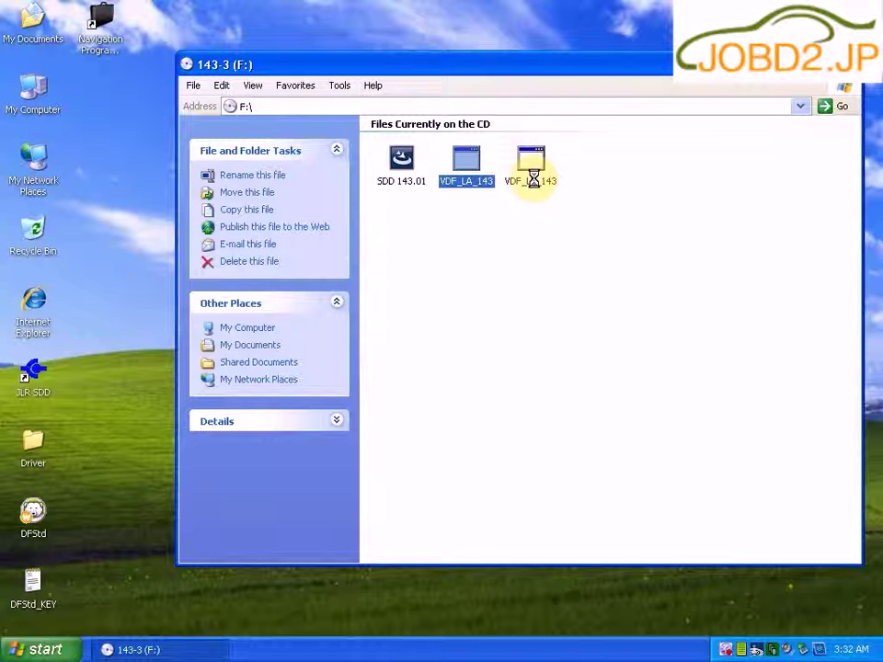
{"action": "right_click", "coordinate": [533, 178]}
Step: Install VDF_LV from VDF_LV_143 in English, then close the 143-3 disc window
{"action": "left_click", "coordinate": [563, 188]}
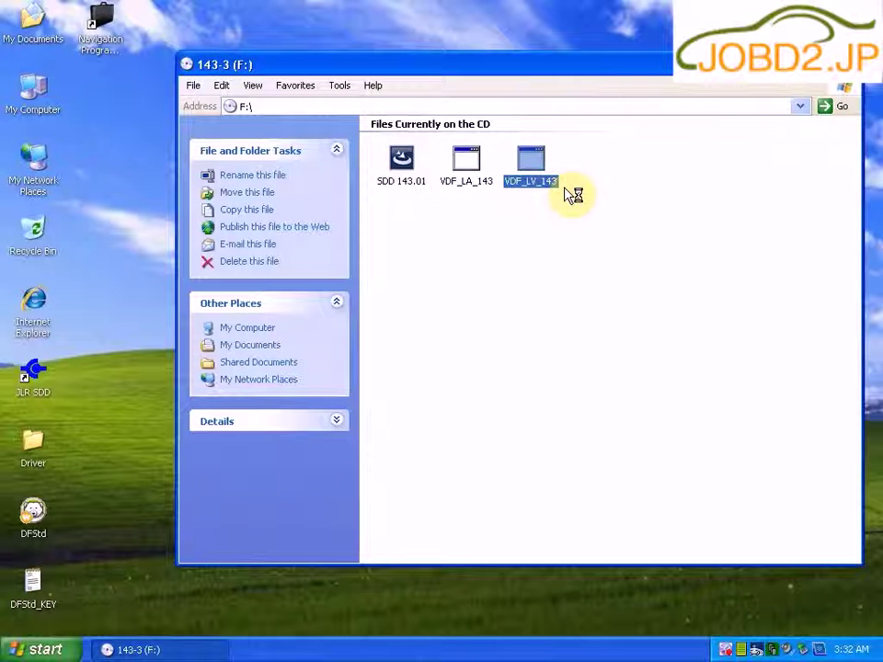
{"action": "left_click", "coordinate": [807, 64]}
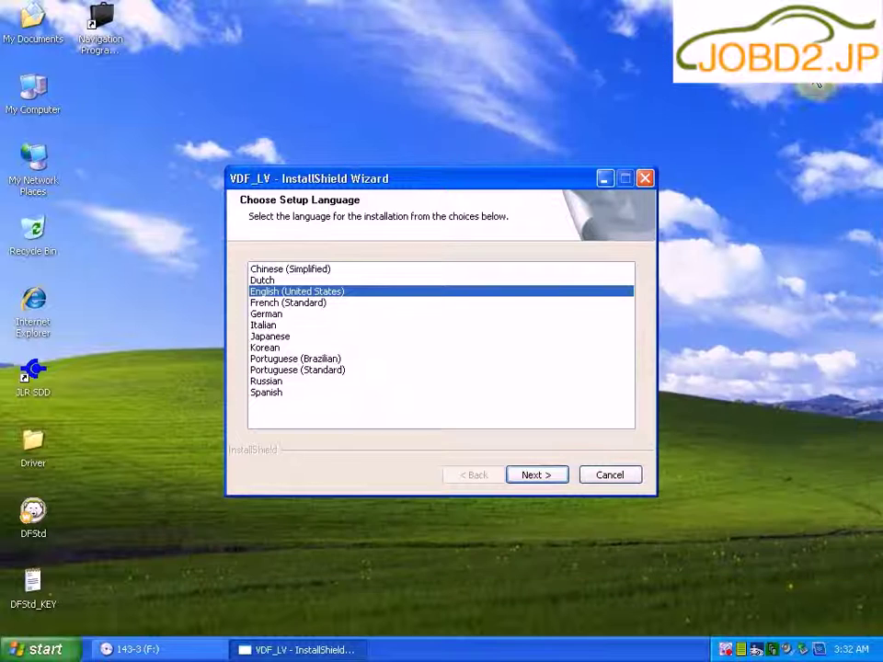
{"action": "left_click", "coordinate": [540, 476]}
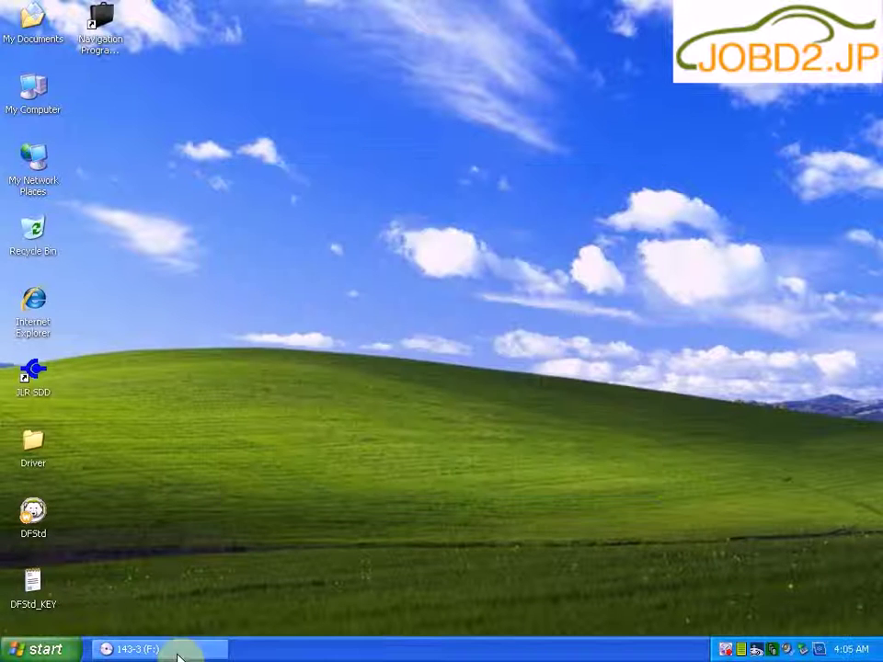
{"action": "left_click", "coordinate": [177, 651]}
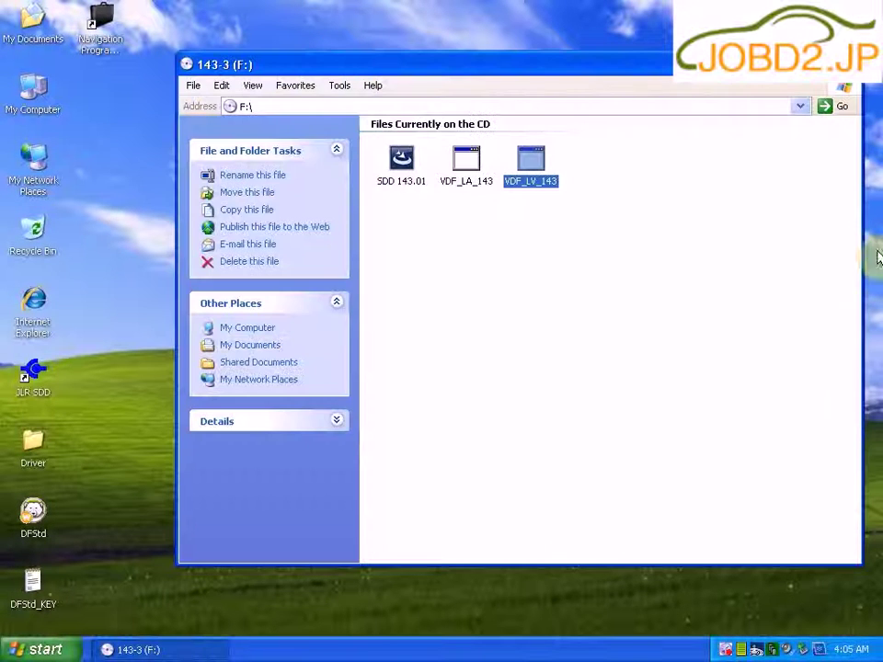
{"action": "left_click", "coordinate": [850, 64]}
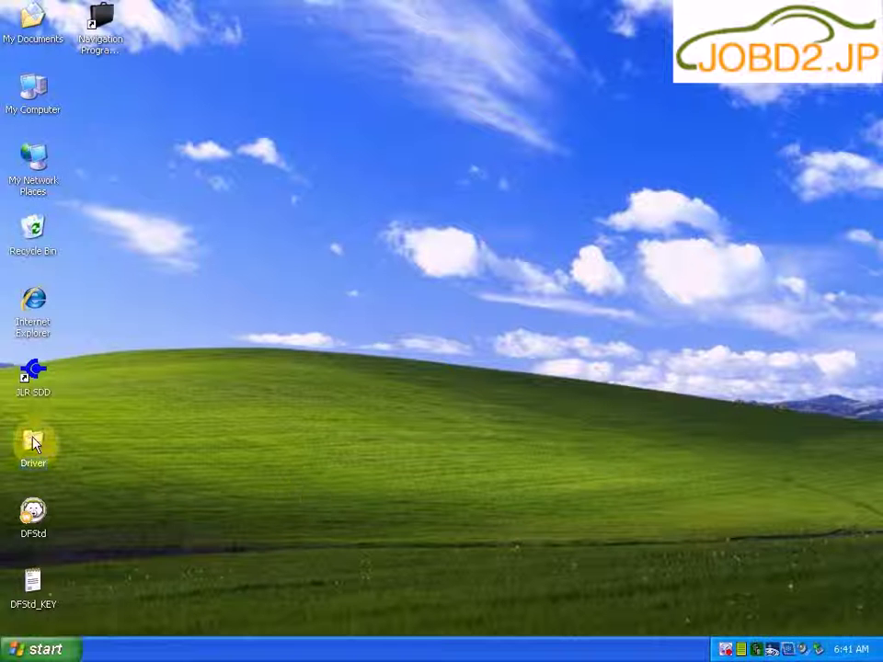
Step: Launch the VX Manager setup file from the Driver desktop folder
{"action": "right_click", "coordinate": [33, 439]}
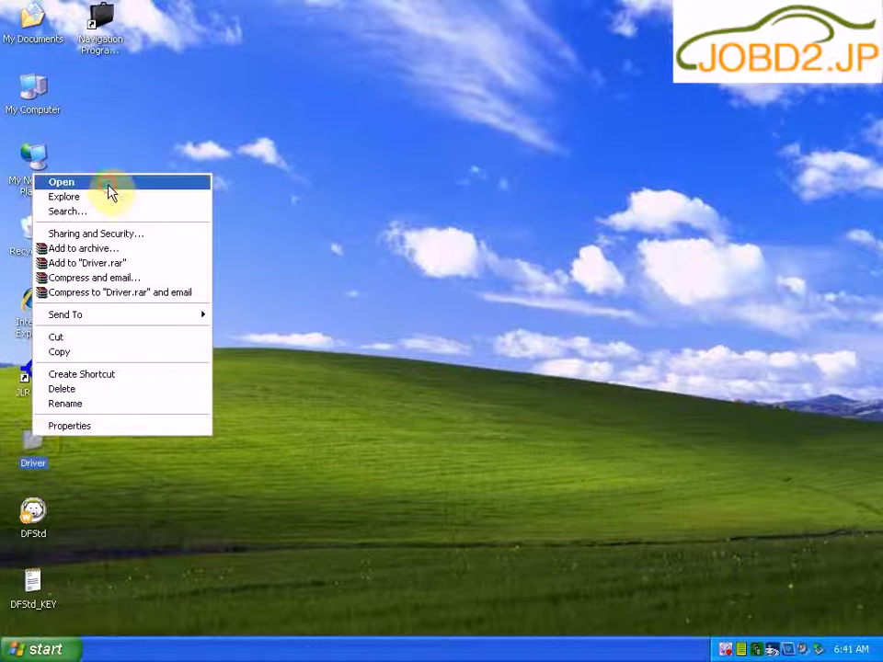
{"action": "left_click", "coordinate": [110, 183]}
{"action": "left_click", "coordinate": [246, 140]}
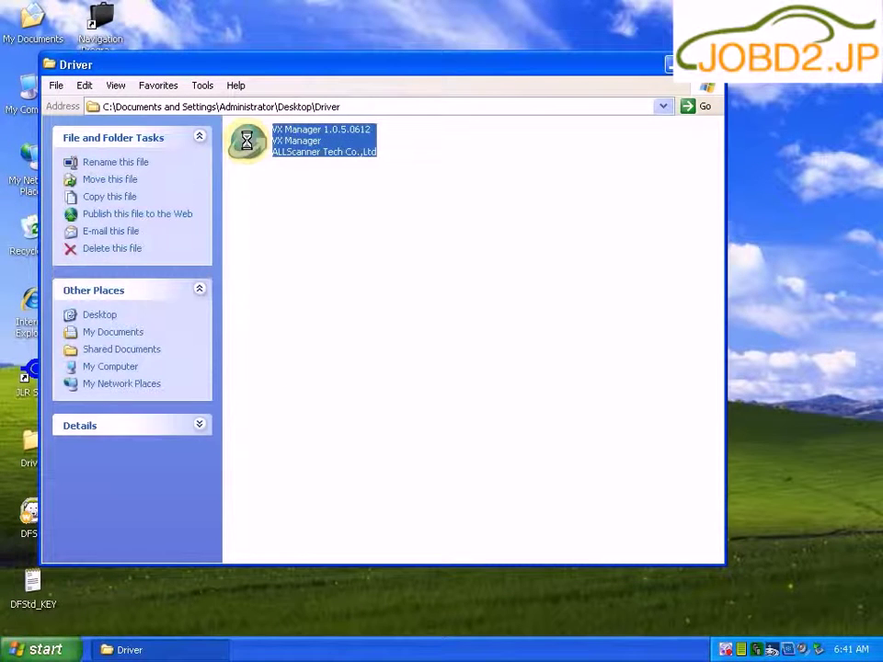
{"action": "right_click", "coordinate": [247, 141]}
{"action": "key", "text": "Up"}
{"action": "key", "text": "Return"}
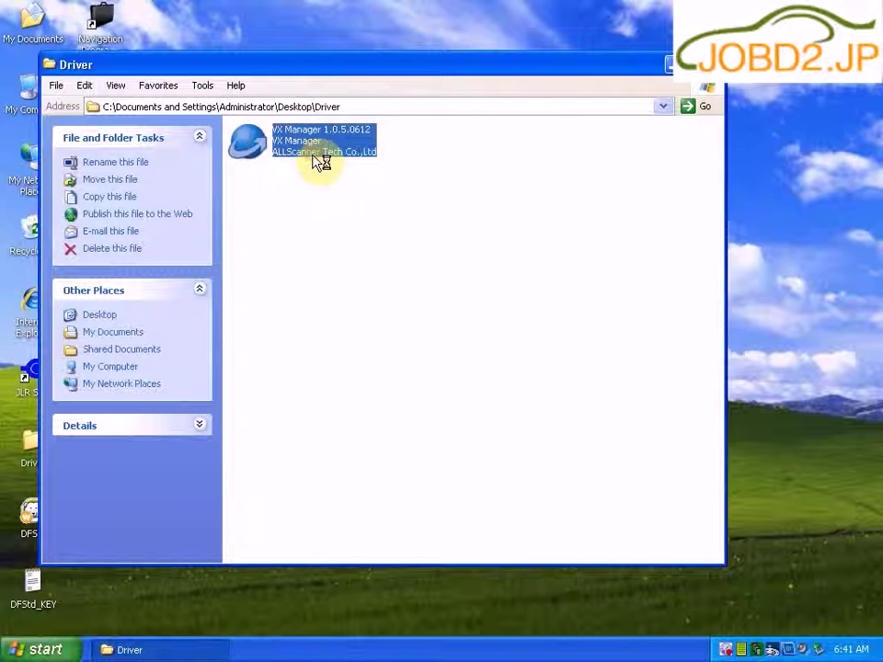
Step: Accept the license and install VX Manager 1.0.5.0612 with the VCX SDK driver
{"action": "left_click", "coordinate": [542, 467]}
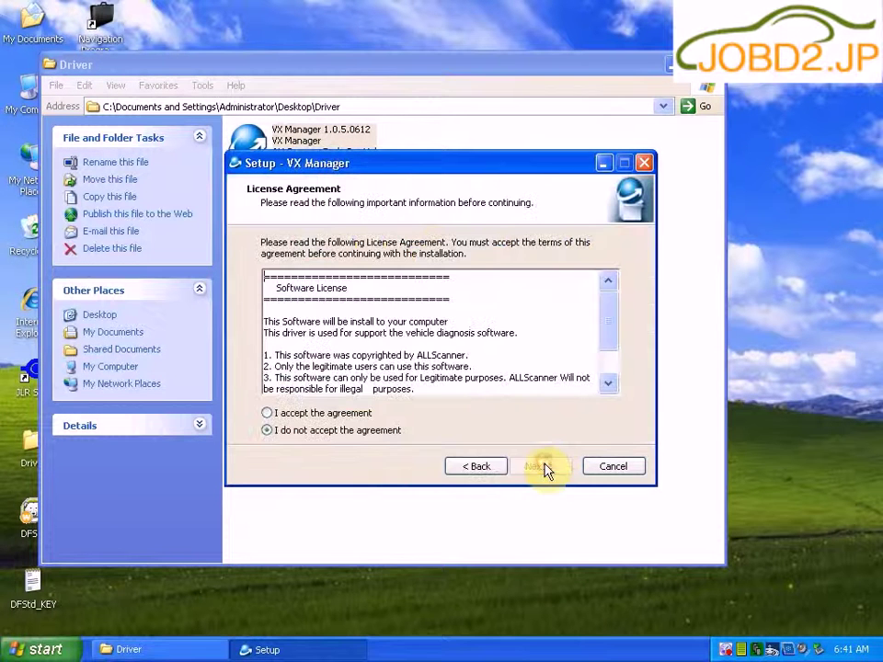
{"action": "left_click", "coordinate": [268, 413]}
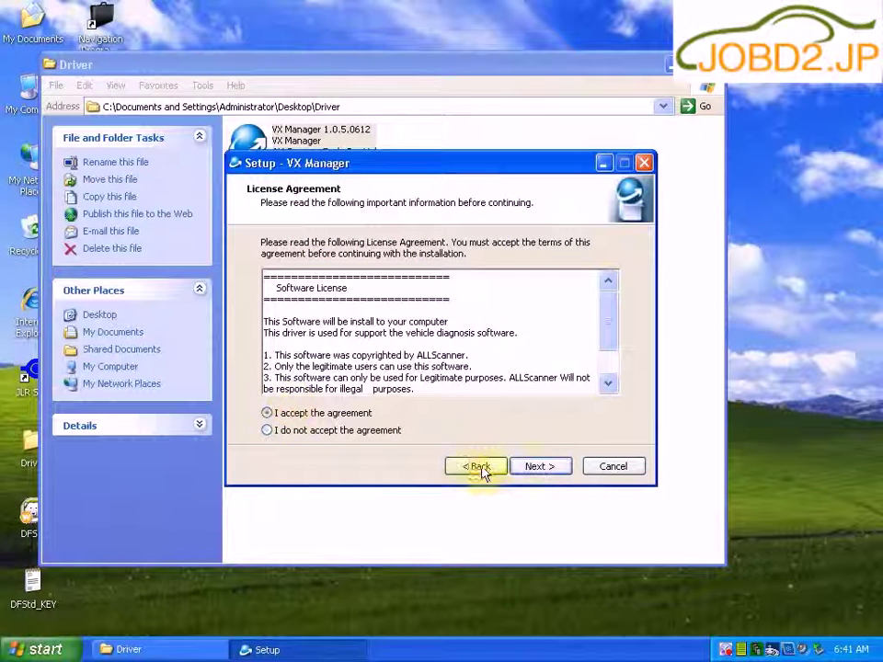
{"action": "left_click", "coordinate": [531, 469]}
{"action": "left_click", "coordinate": [532, 469]}
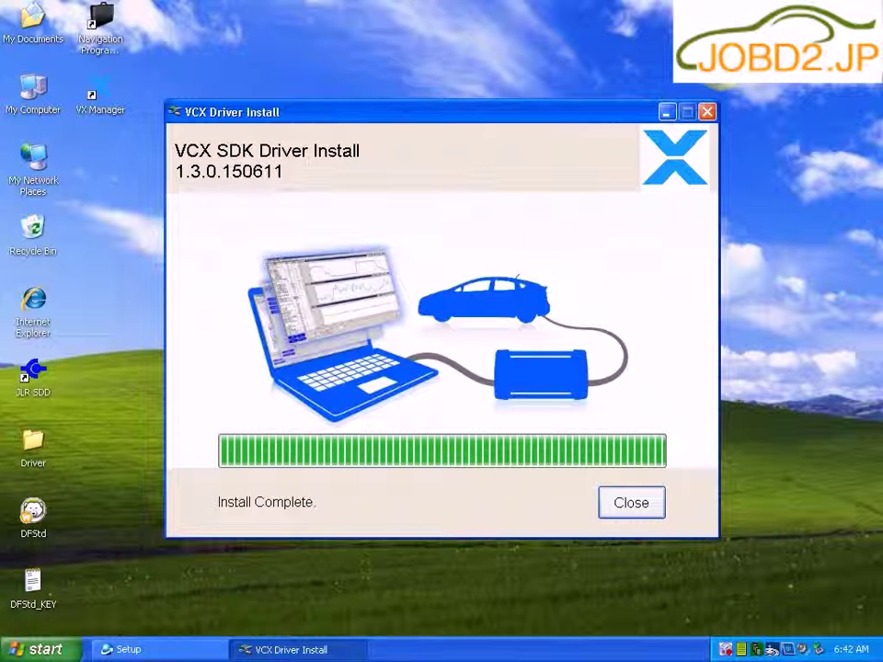
{"action": "left_click", "coordinate": [641, 508]}
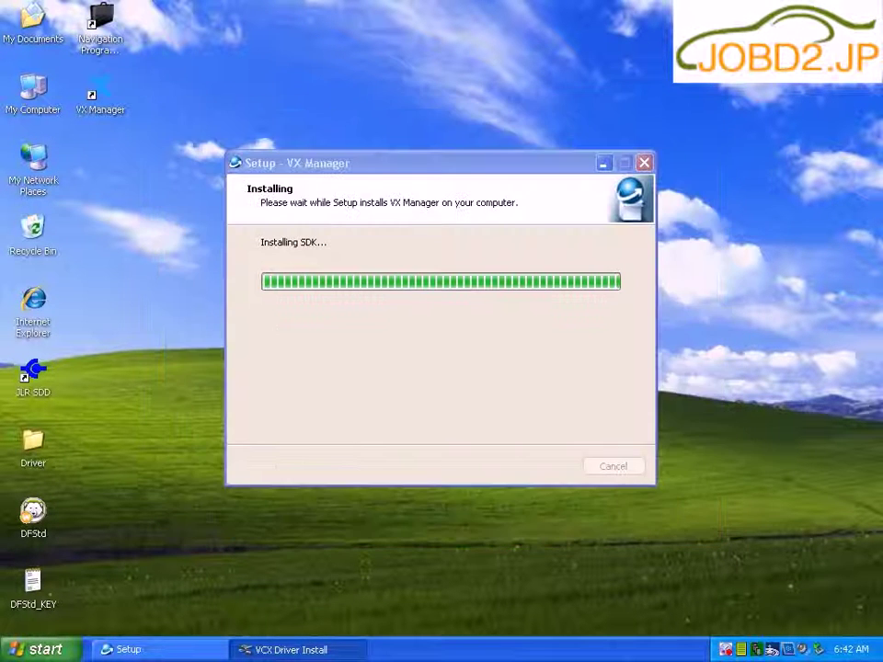
{"action": "left_click", "coordinate": [563, 466]}
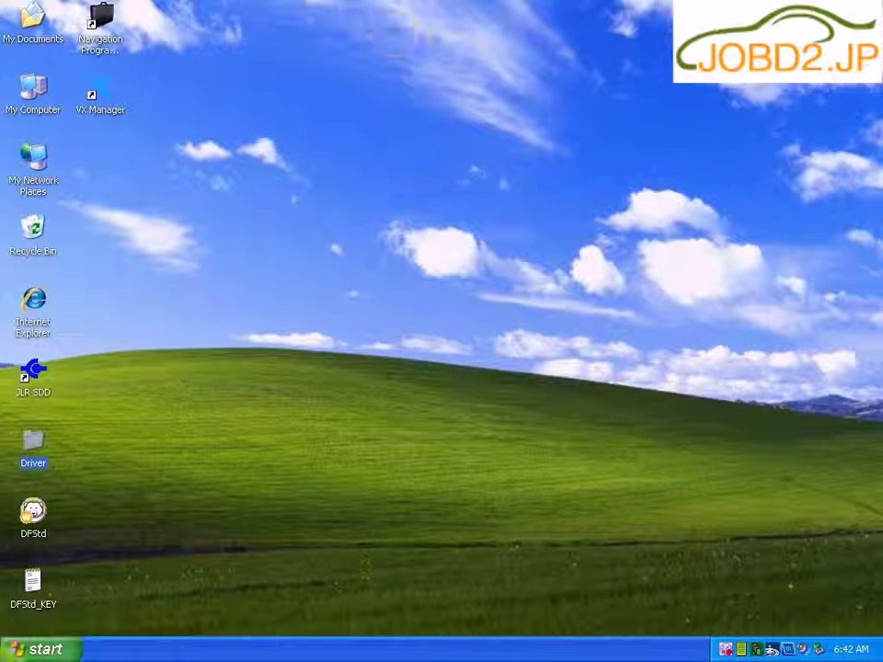
{"action": "left_click", "coordinate": [42, 649]}
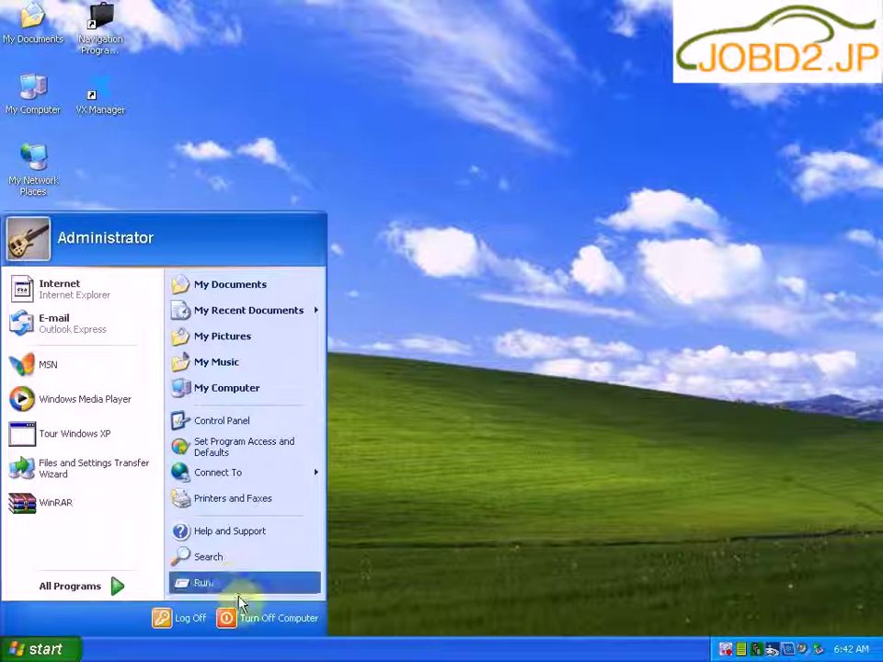
Step: Restart, then auto-install the USB Serial Converter and USB Serial Port drivers
{"action": "left_click", "coordinate": [258, 624]}
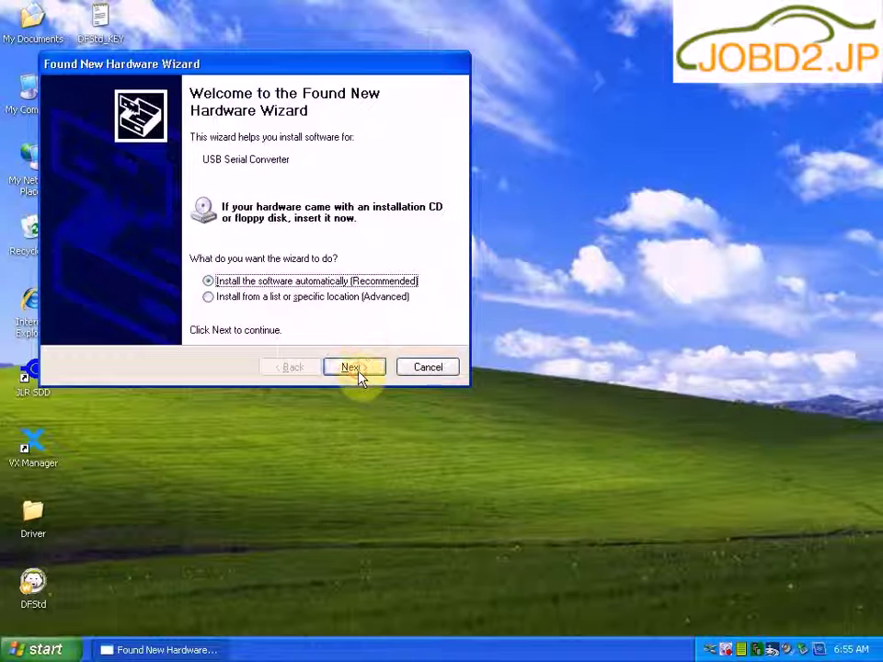
{"action": "left_click", "coordinate": [354, 367]}
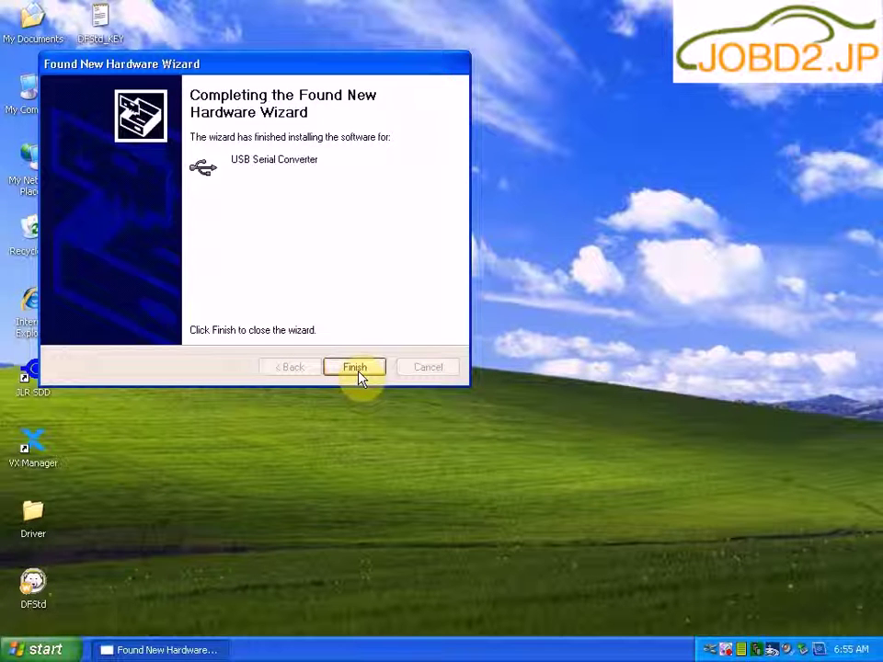
{"action": "left_click", "coordinate": [358, 371]}
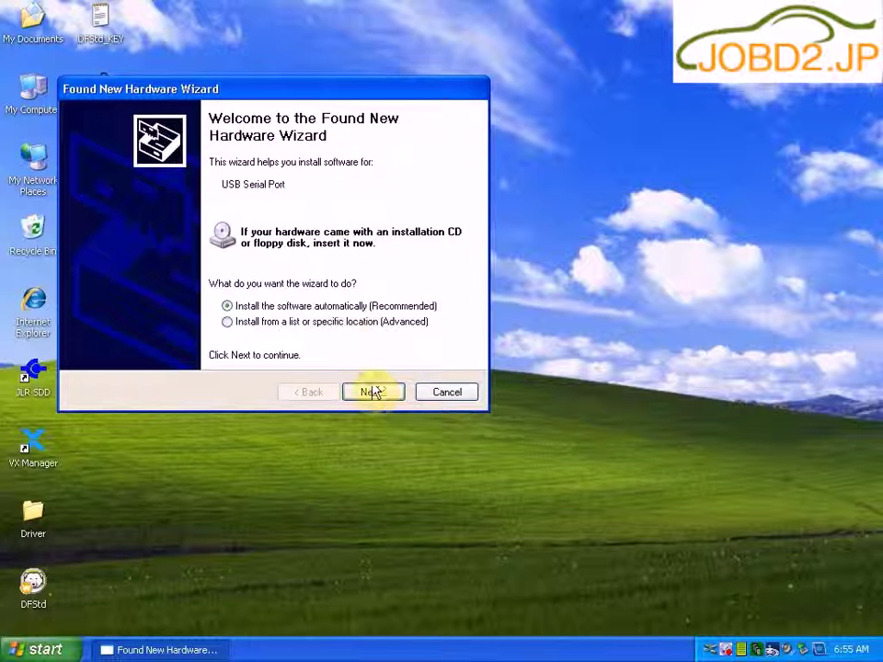
{"action": "left_click", "coordinate": [374, 392]}
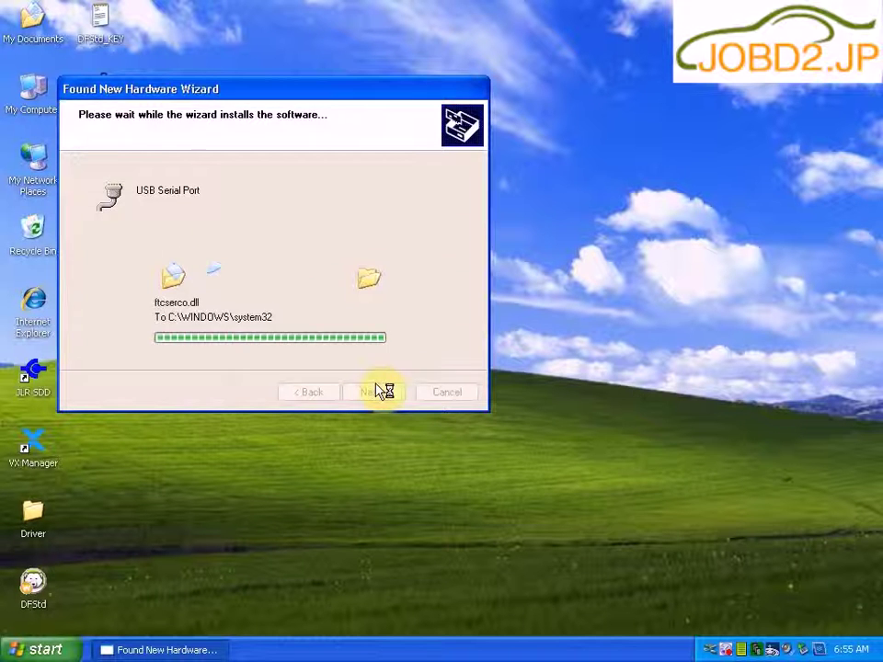
{"action": "left_click", "coordinate": [373, 393]}
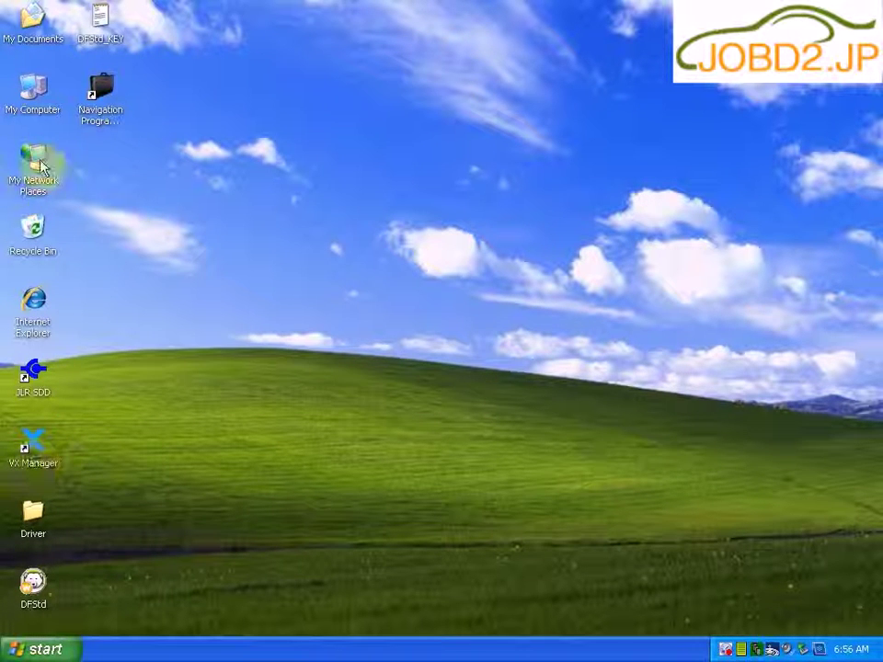
Step: Find USB Serial Port (COM4) under Ports (COM & LPT) in Device Manager
{"action": "right_click", "coordinate": [35, 110]}
{"action": "left_click", "coordinate": [71, 158]}
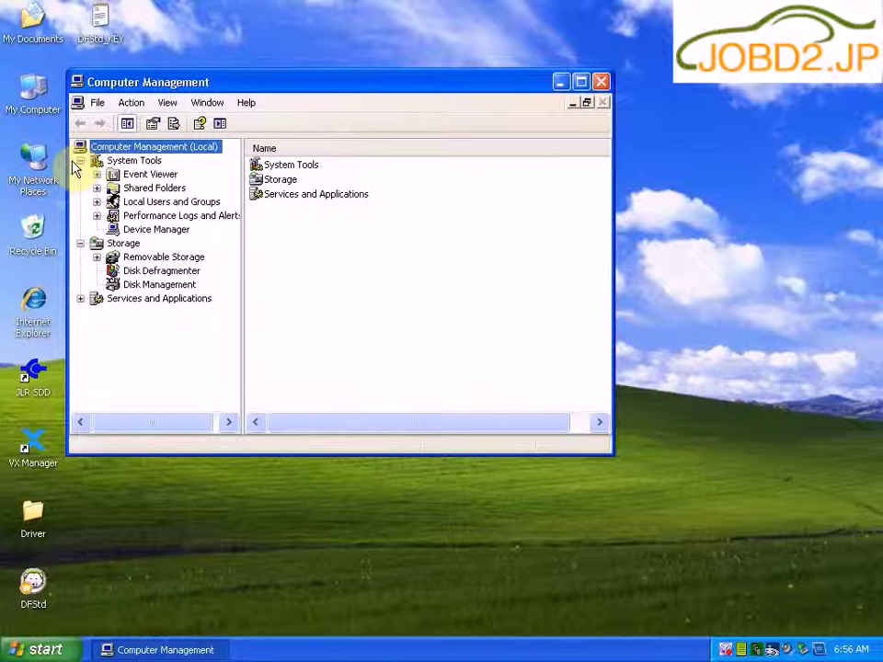
{"action": "left_click", "coordinate": [138, 232]}
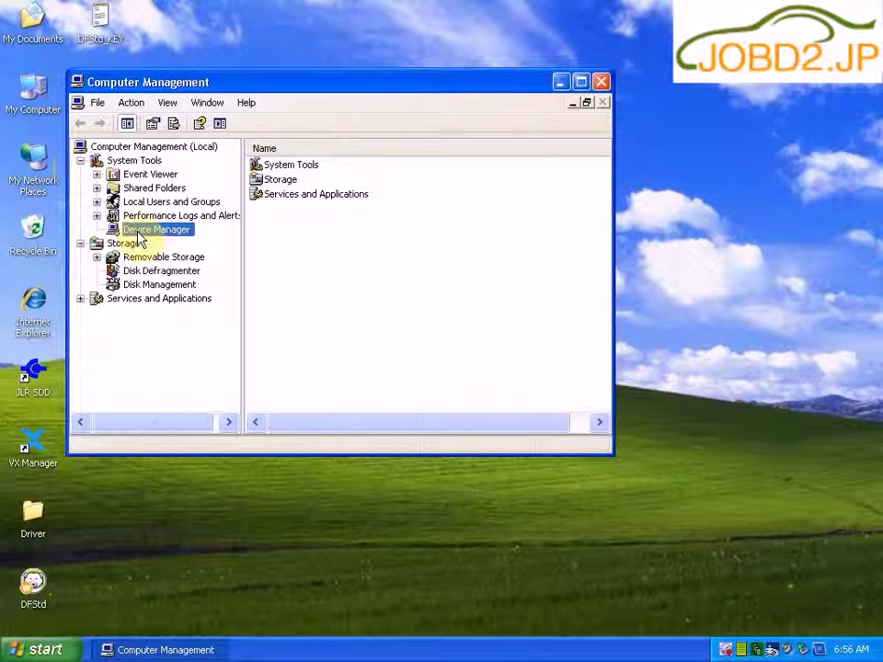
{"action": "left_click", "coordinate": [582, 84]}
{"action": "double_click", "coordinate": [261, 352]}
{"action": "left_click", "coordinate": [260, 378]}
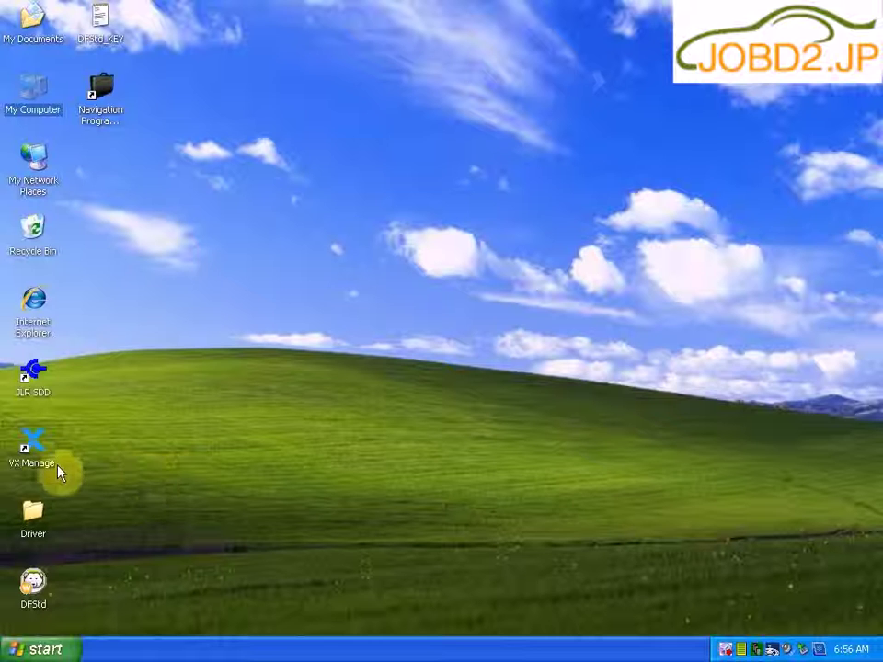
Step: Launch VX Manager and review the interface's installed licenses
{"action": "right_click", "coordinate": [39, 458]}
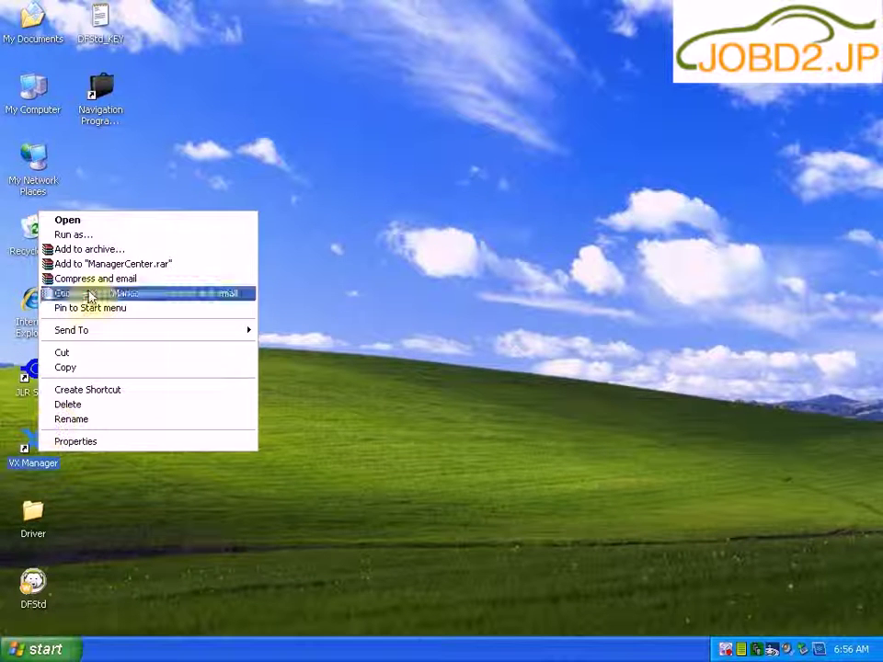
{"action": "left_click", "coordinate": [95, 221]}
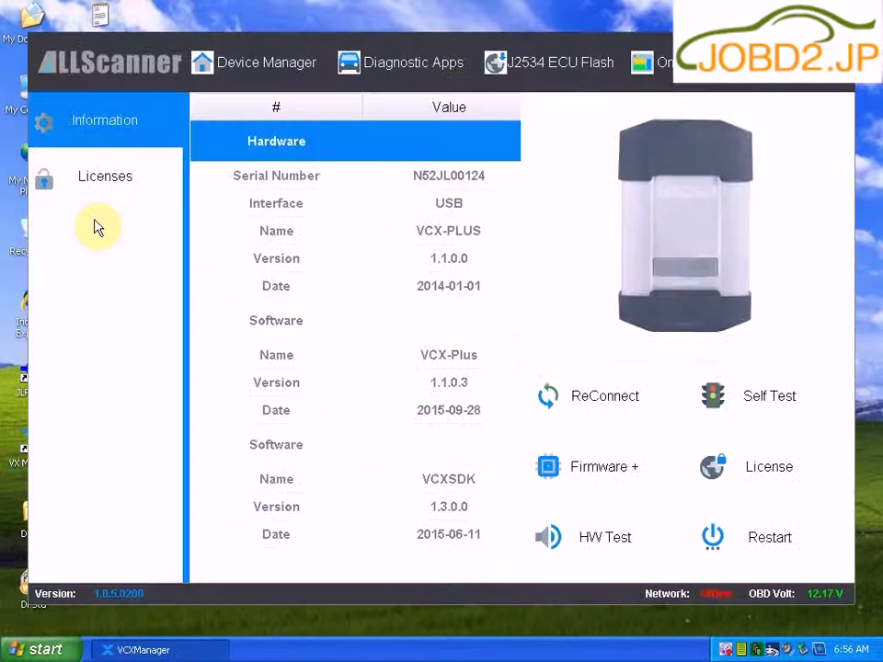
{"action": "left_click", "coordinate": [116, 187]}
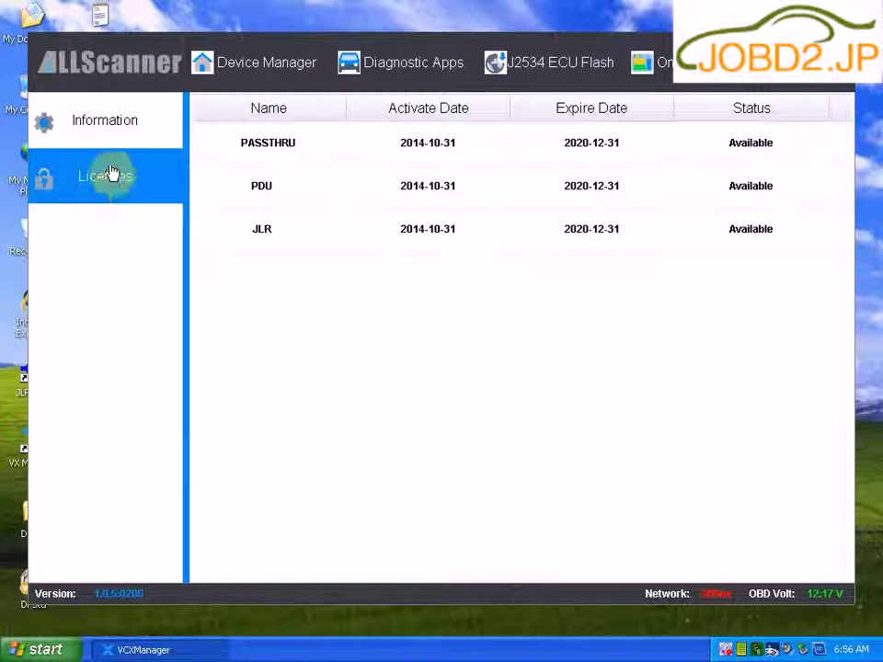
{"action": "left_click", "coordinate": [108, 122]}
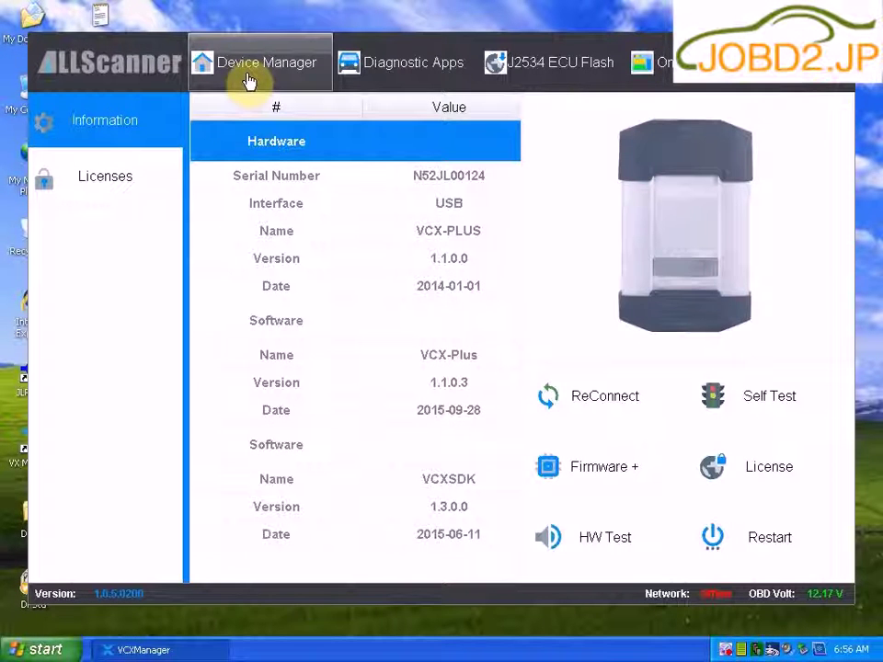
Step: Install the JLR SDD driver from Diagnostic Apps, then exit VX Manager
{"action": "left_click", "coordinate": [400, 68]}
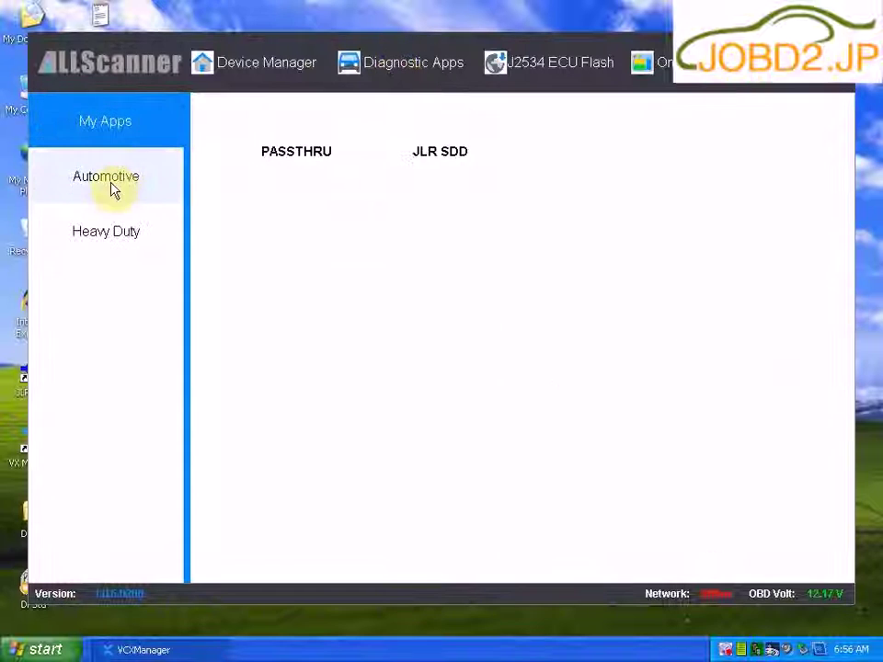
{"action": "left_click", "coordinate": [470, 177]}
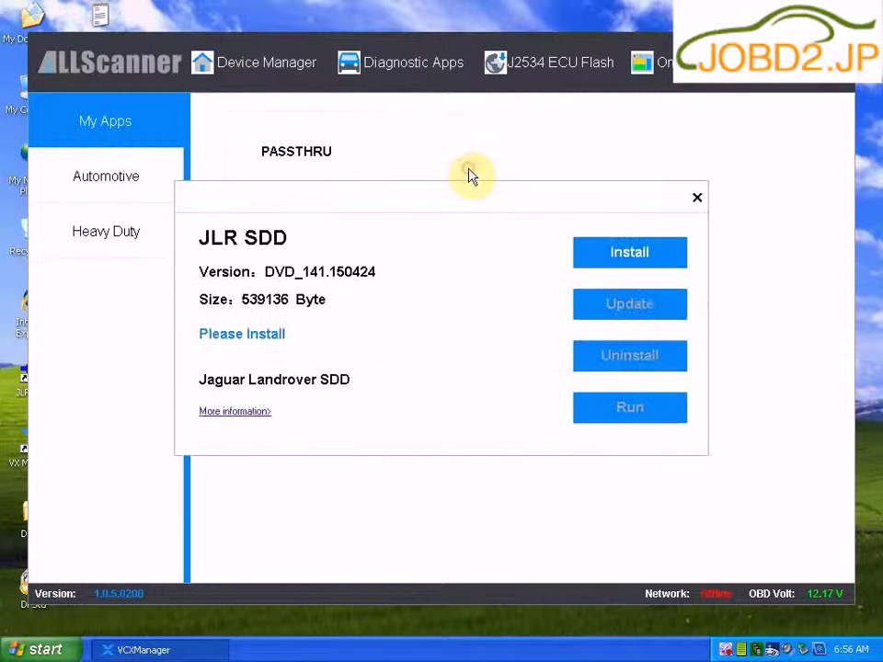
{"action": "left_click", "coordinate": [614, 266]}
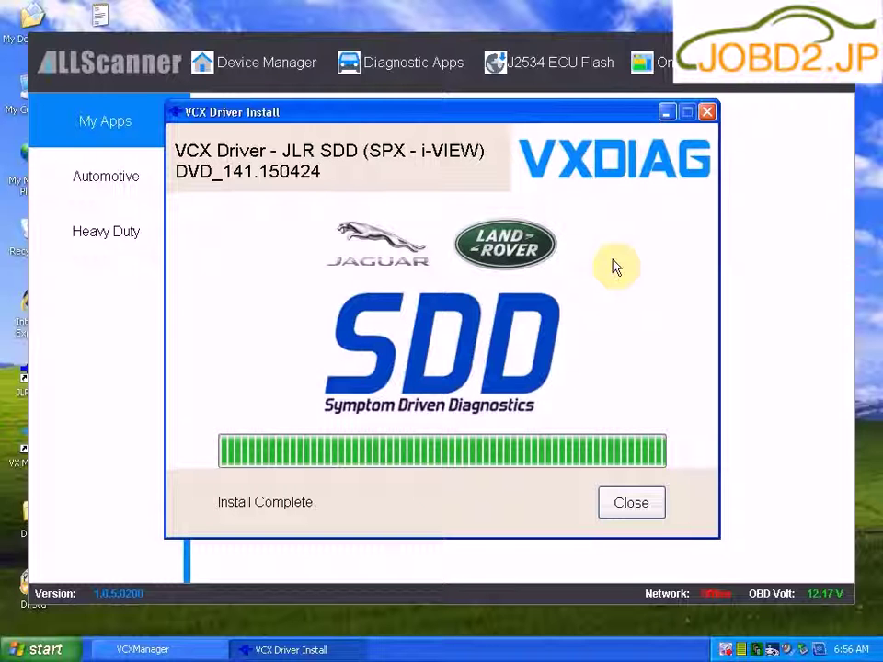
{"action": "left_click", "coordinate": [635, 511]}
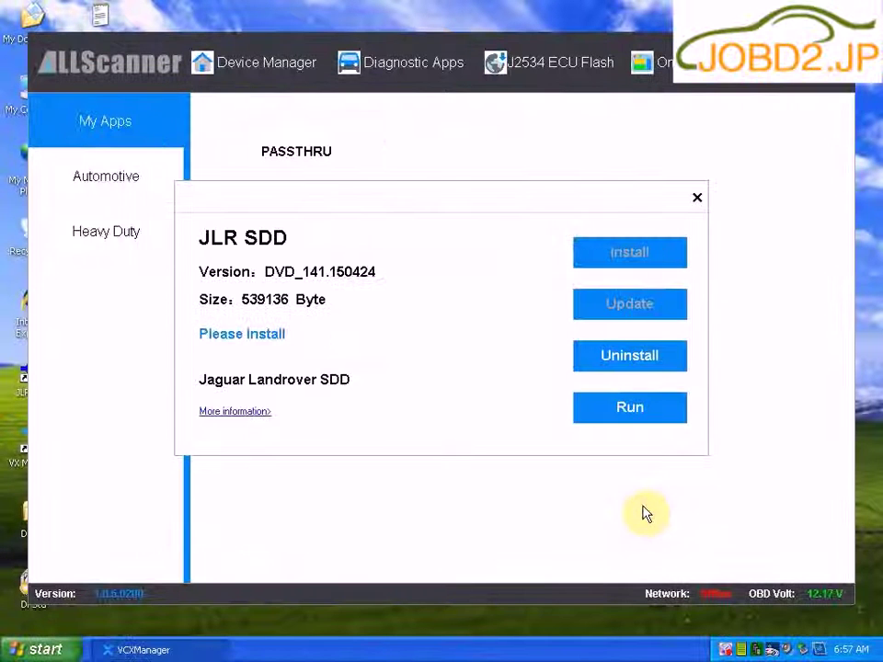
{"action": "left_click", "coordinate": [696, 197]}
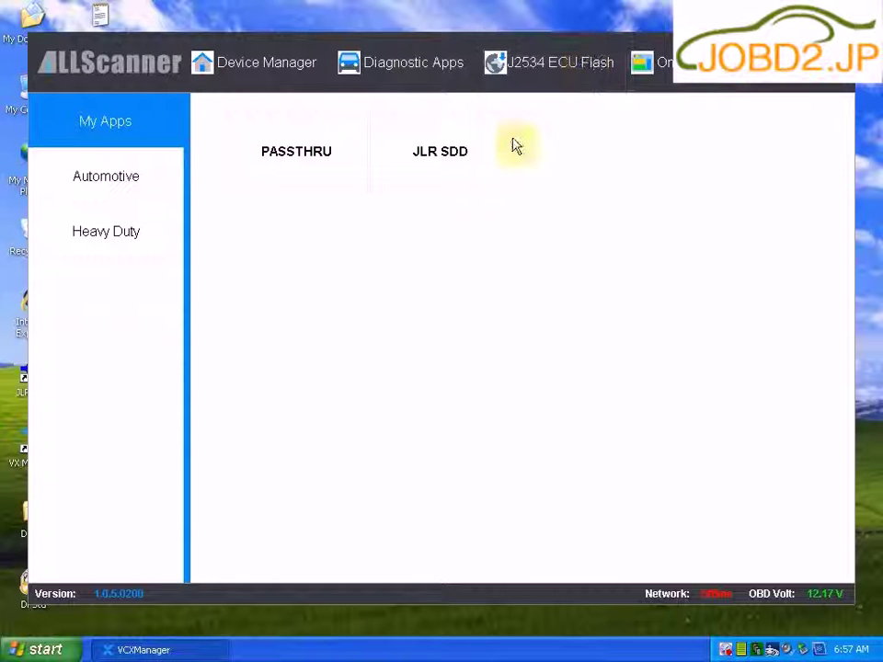
{"action": "key", "text": "alt+F4"}
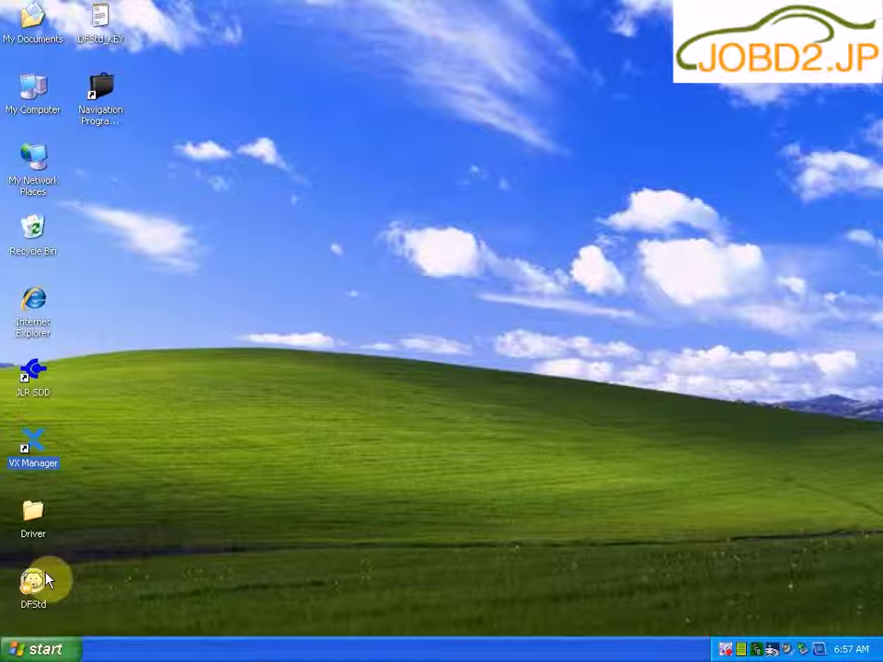
Step: Launch JLR SDD, dismiss the IE8 setup prompts, and continue offline with limited functionality
{"action": "right_click", "coordinate": [29, 386]}
{"action": "left_click", "coordinate": [56, 395]}
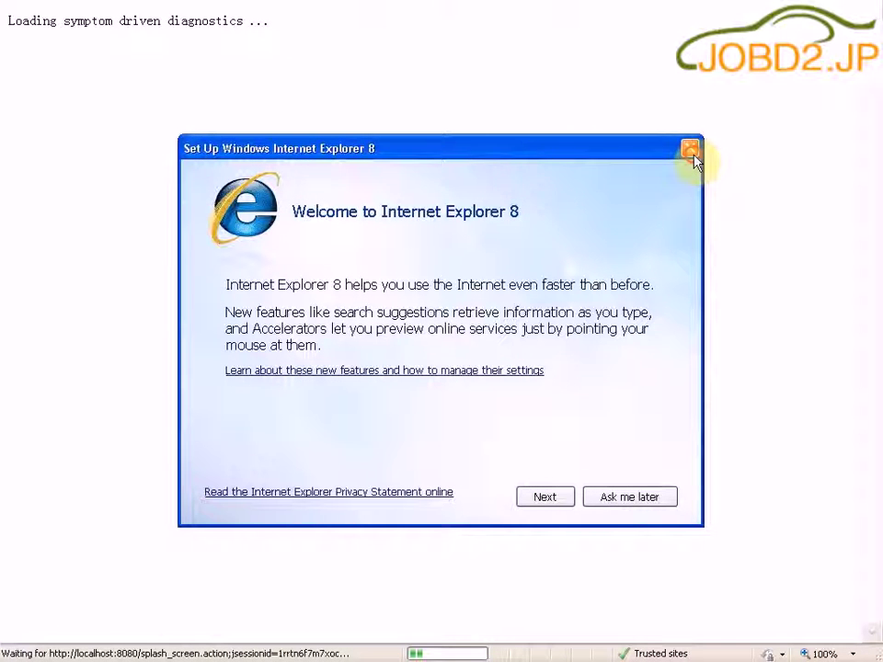
{"action": "left_click", "coordinate": [690, 148]}
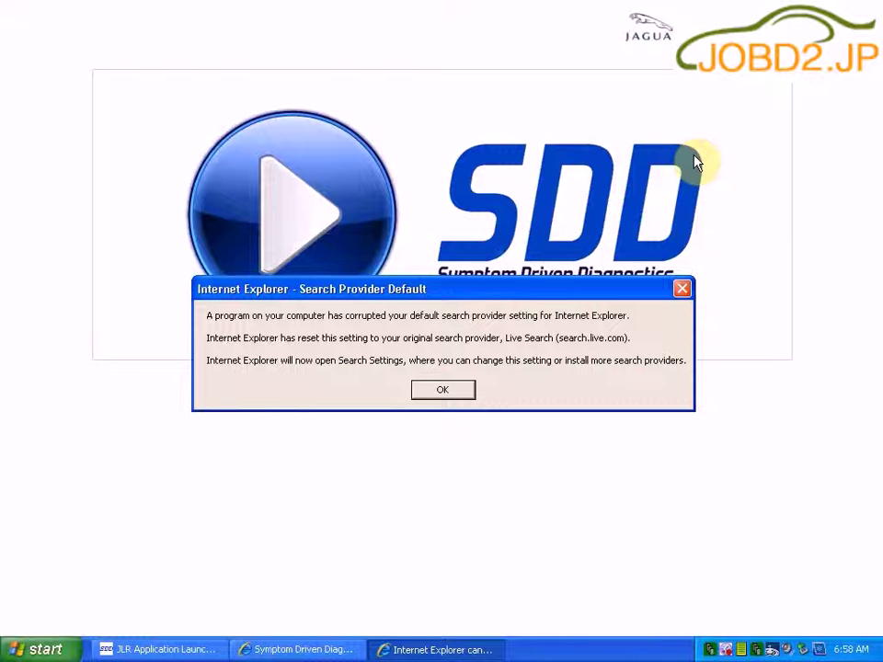
{"action": "left_click", "coordinate": [430, 394]}
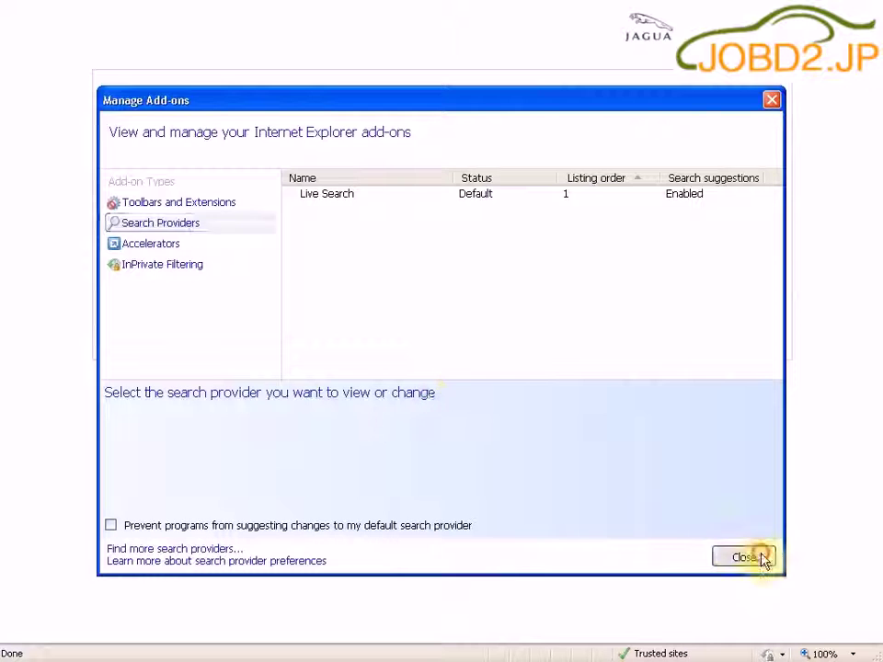
{"action": "left_click", "coordinate": [758, 555]}
{"action": "left_click", "coordinate": [307, 206]}
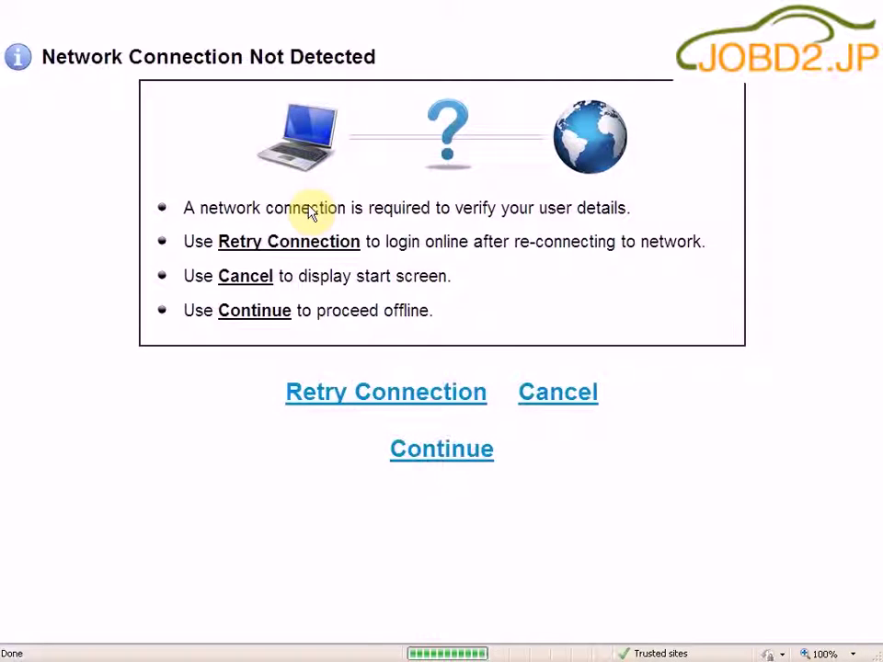
{"action": "left_click", "coordinate": [455, 457]}
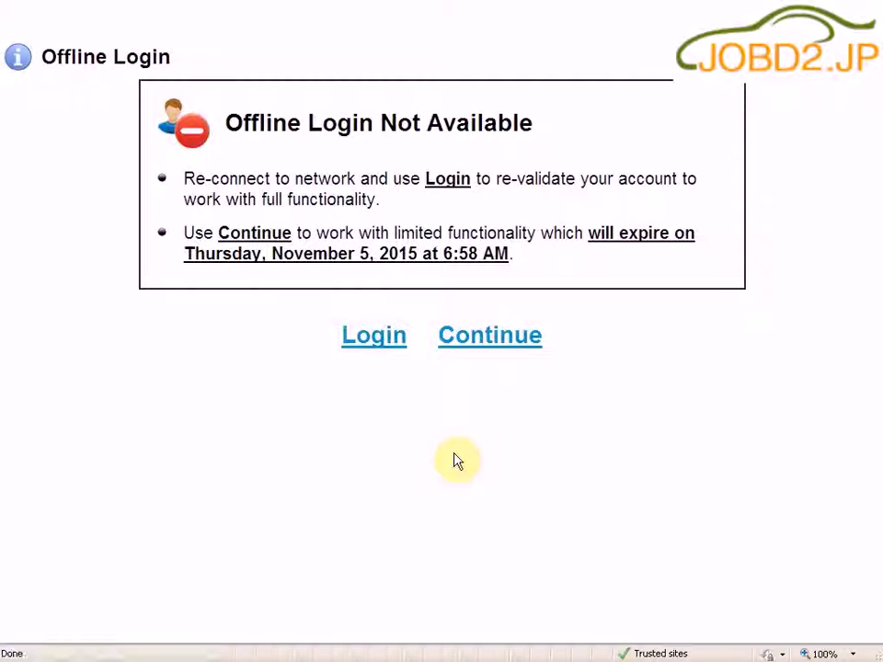
{"action": "left_click", "coordinate": [493, 342]}
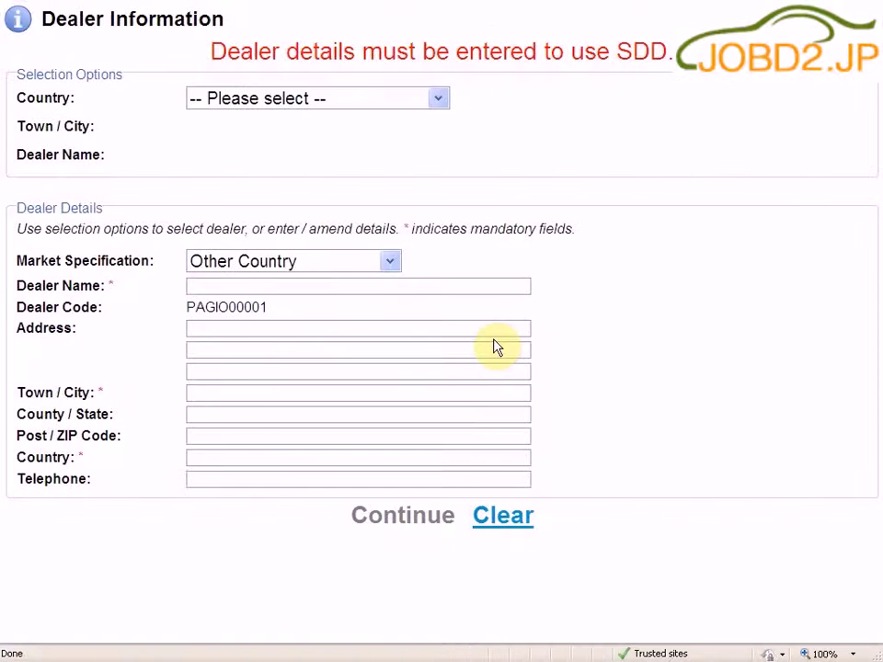
Step: Submit dealer details with country Armenia, dealer name vx-diag and town 12
{"action": "left_click", "coordinate": [438, 101]}
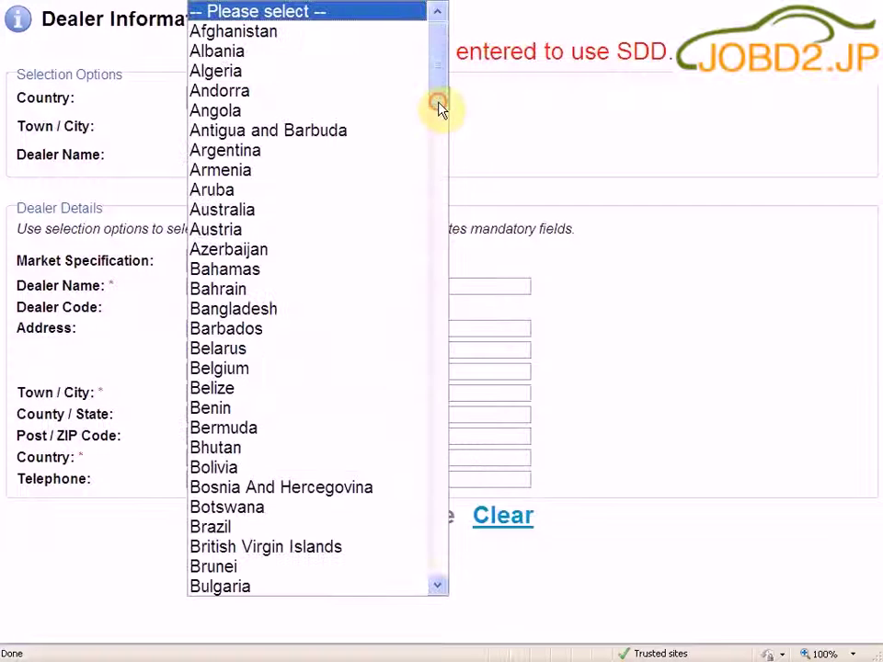
{"action": "left_click", "coordinate": [410, 167]}
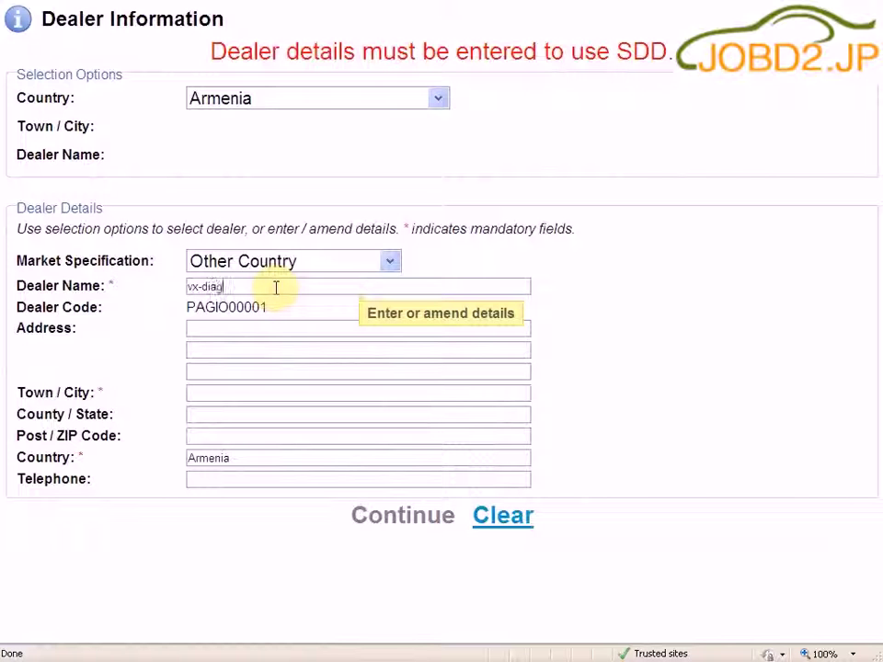
{"action": "left_click", "coordinate": [258, 392]}
{"action": "type", "text": "123"}
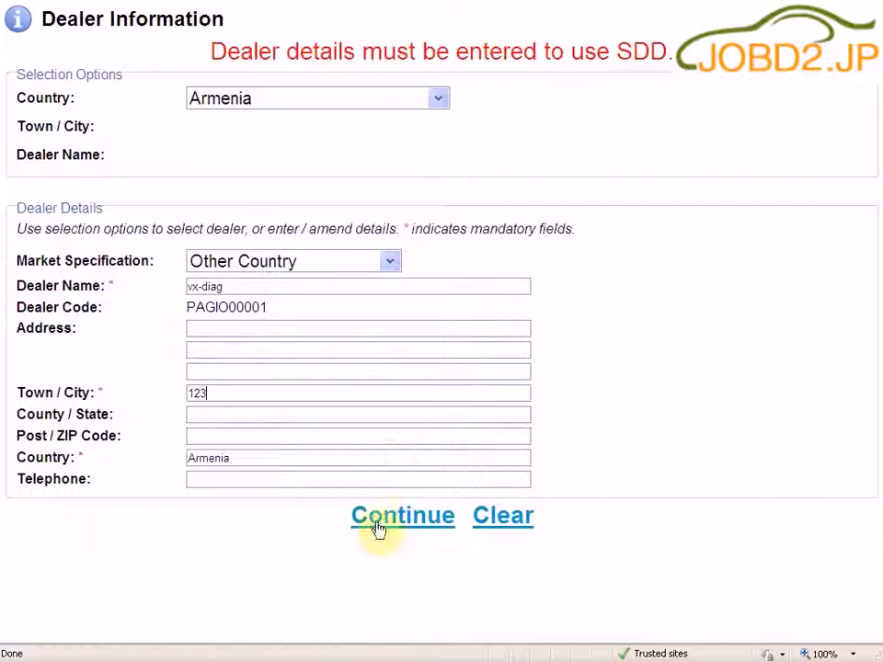
{"action": "left_click", "coordinate": [375, 522]}
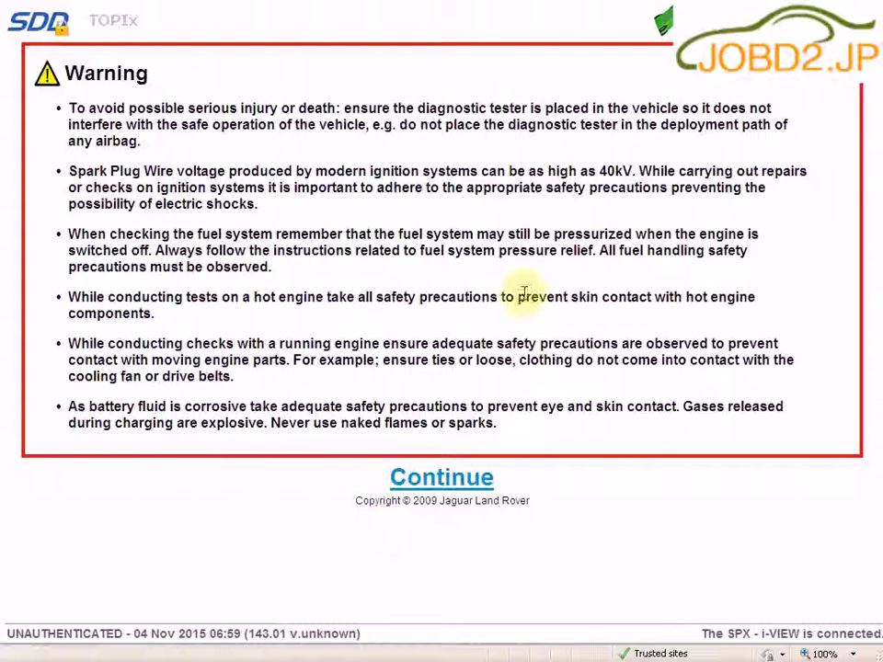
Step: Accept the safety warning, skip the VCI update, and identify the vehicle by its VIN
{"action": "left_click", "coordinate": [450, 478]}
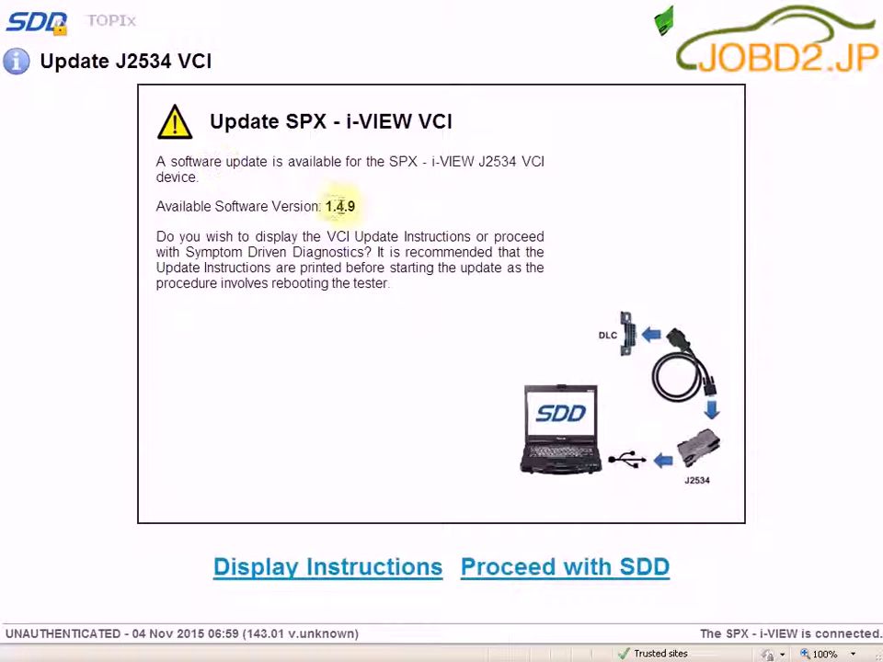
{"action": "left_click", "coordinate": [523, 570]}
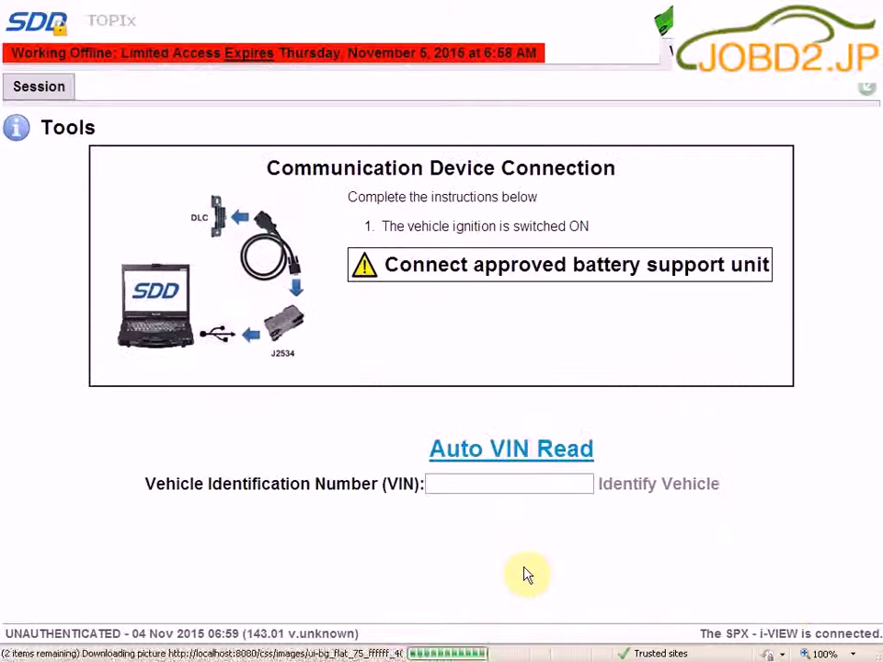
{"action": "left_click", "coordinate": [476, 480]}
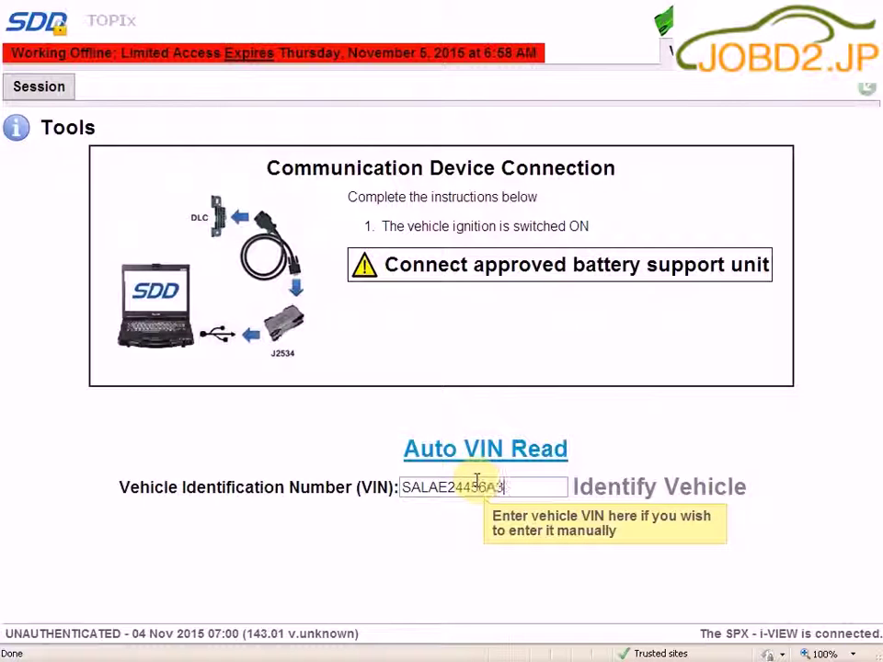
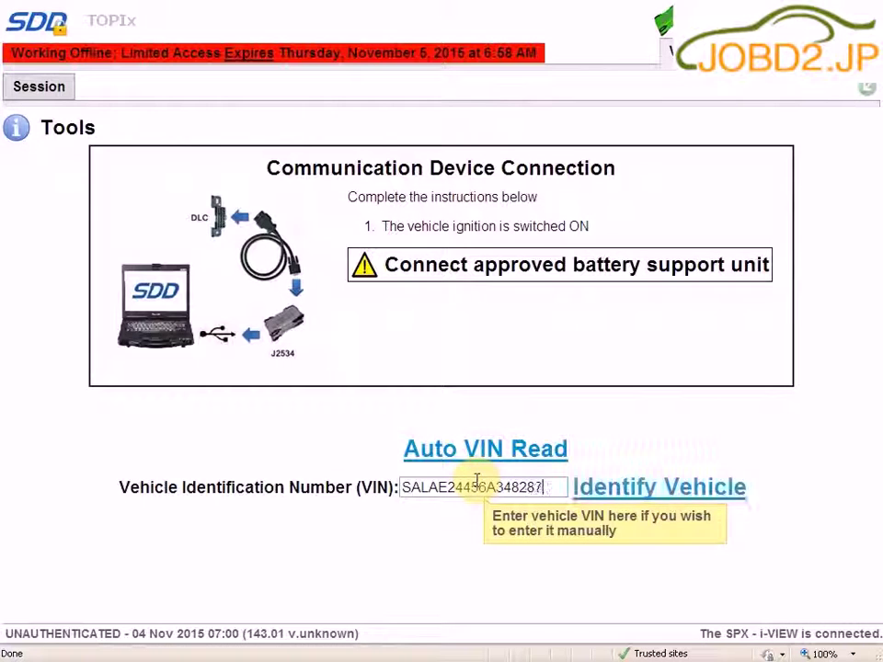
{"action": "left_click", "coordinate": [642, 499]}
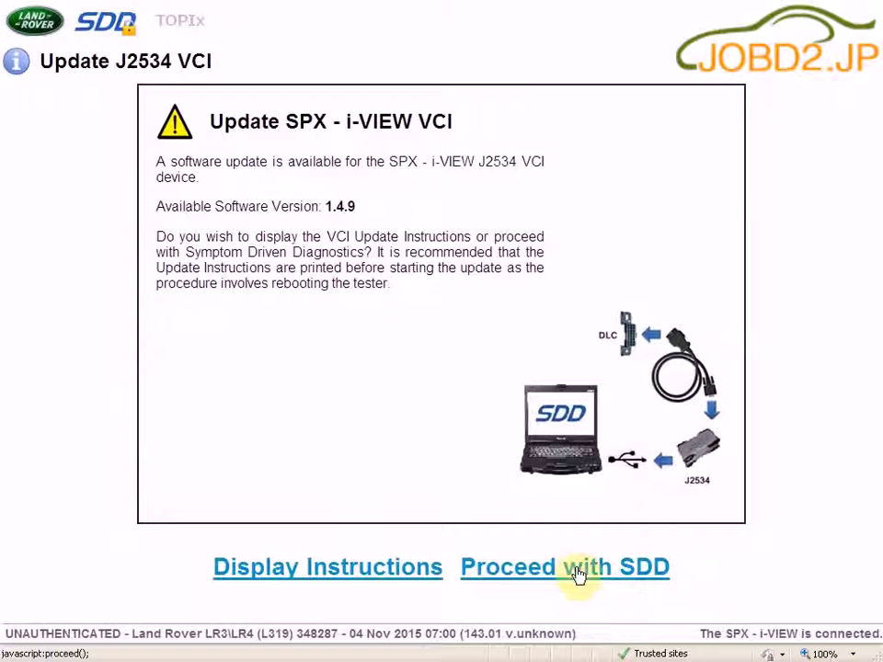
{"action": "left_click", "coordinate": [577, 568]}
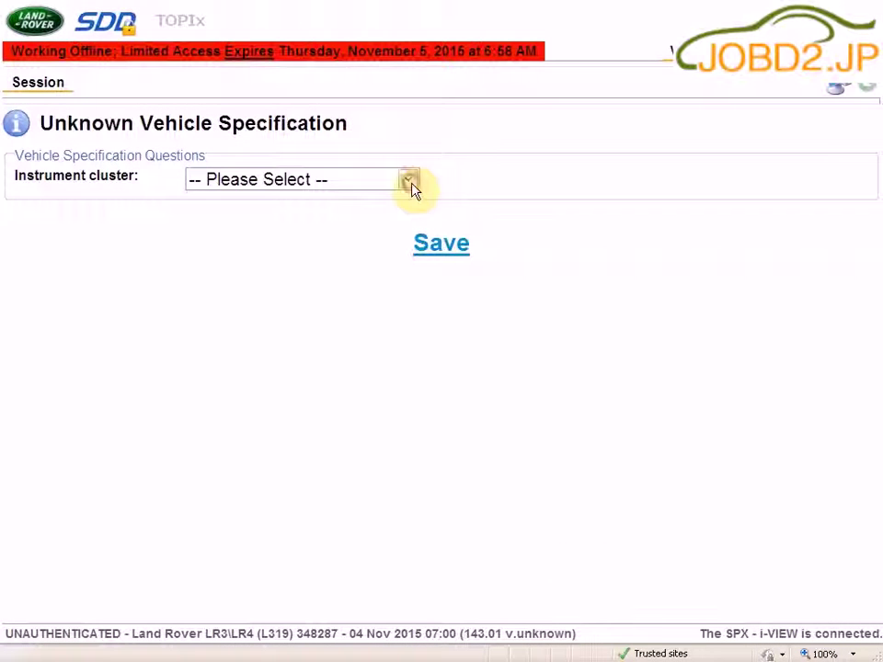
Step: Save 'Low line instrument cluster' as the vehicle's instrument cluster
{"action": "left_click", "coordinate": [409, 181]}
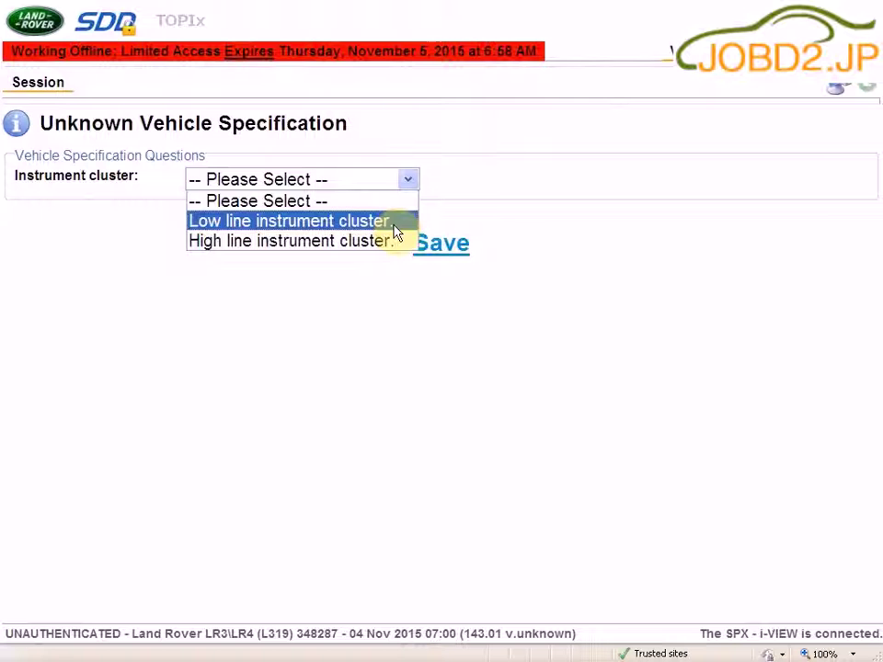
{"action": "left_click", "coordinate": [393, 223]}
{"action": "left_click", "coordinate": [432, 248]}
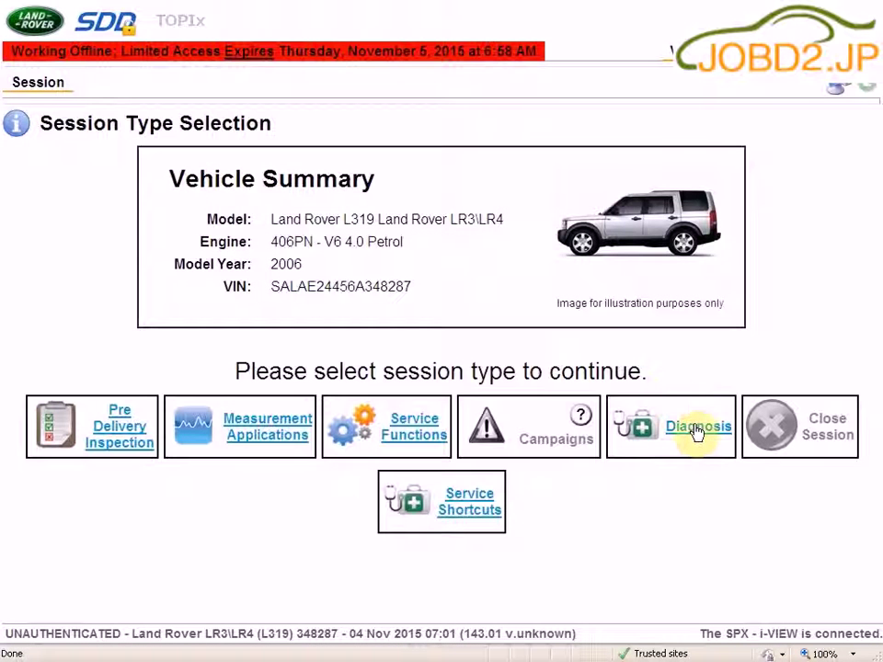
Step: Start a diagnosis on the Powertrain > Engine system > Engine cooling symptom
{"action": "left_click", "coordinate": [696, 432]}
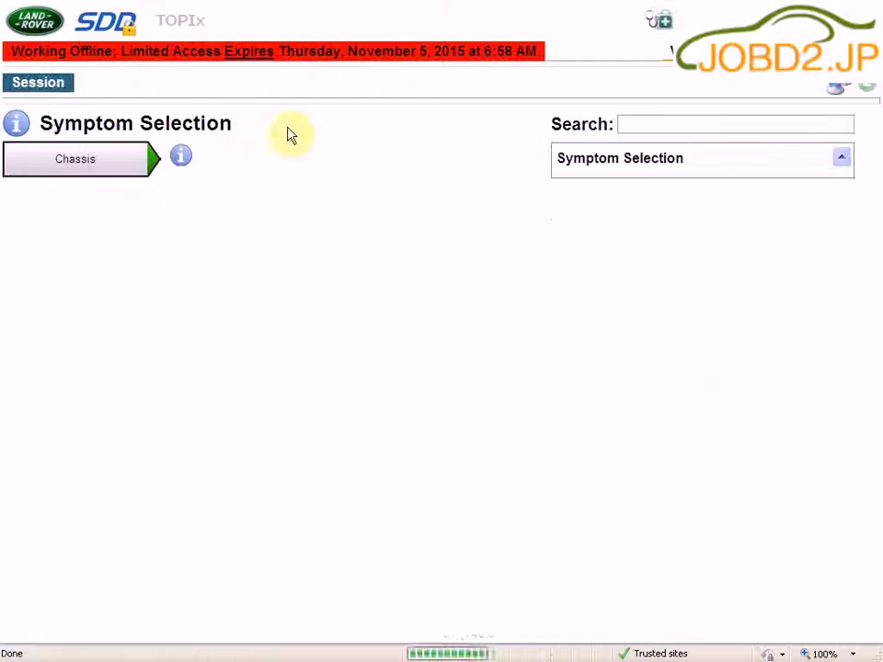
{"action": "left_click", "coordinate": [128, 202]}
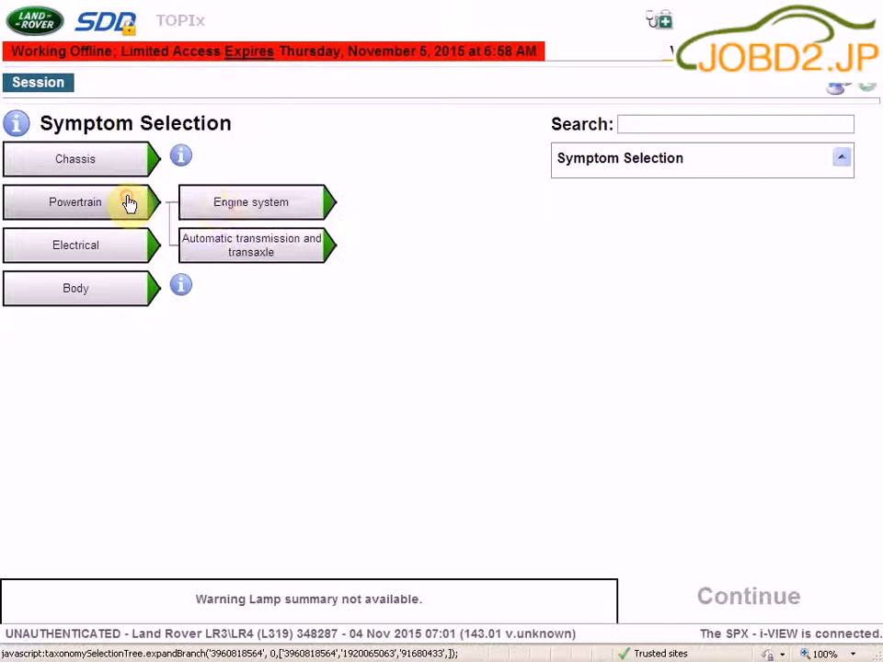
{"action": "left_click", "coordinate": [218, 204]}
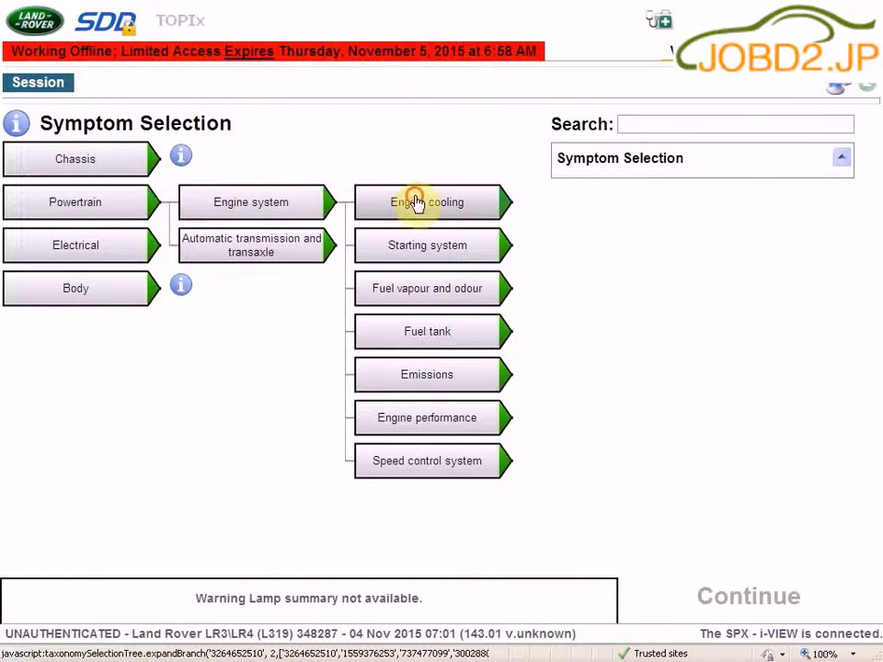
{"action": "left_click", "coordinate": [417, 204]}
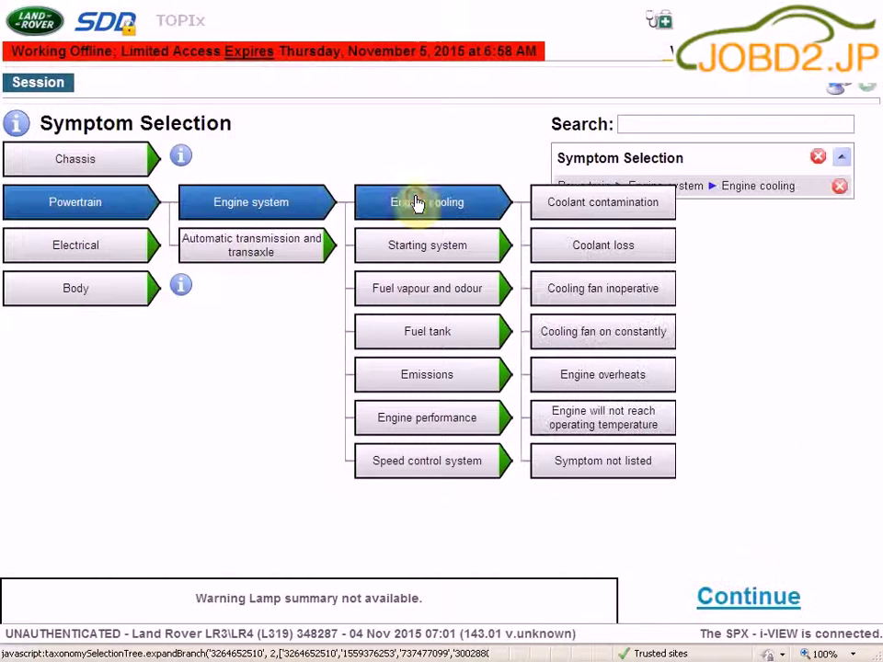
{"action": "left_click", "coordinate": [741, 597]}
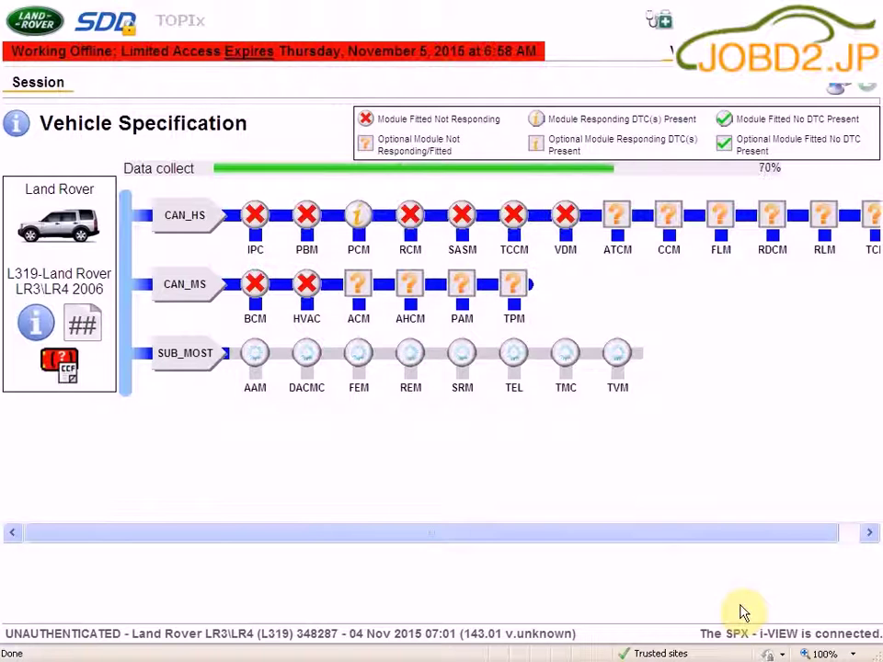
Step: Rerun PCM data collection, then continue to the recommended candidates
{"action": "left_click", "coordinate": [872, 217]}
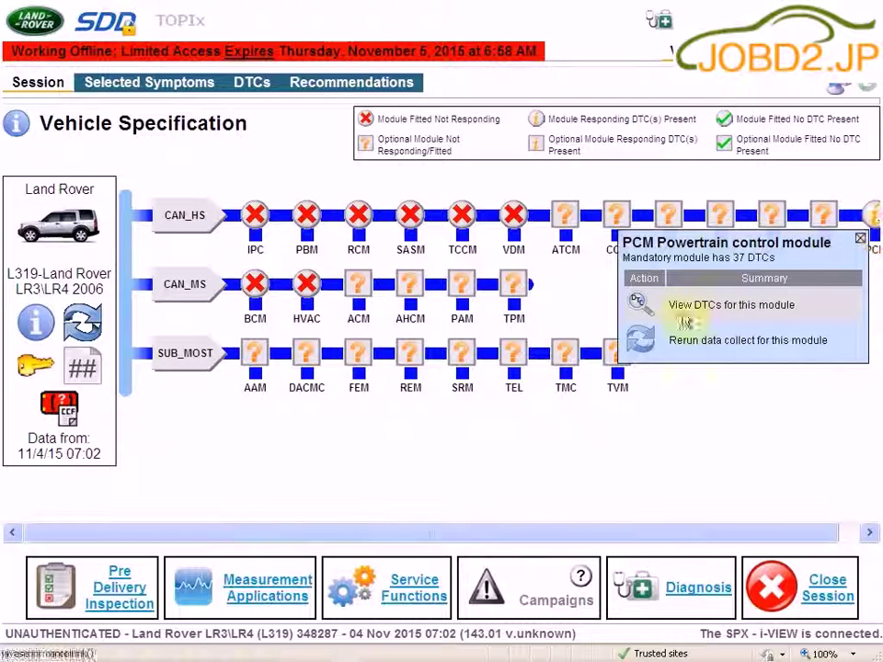
{"action": "left_click", "coordinate": [638, 340]}
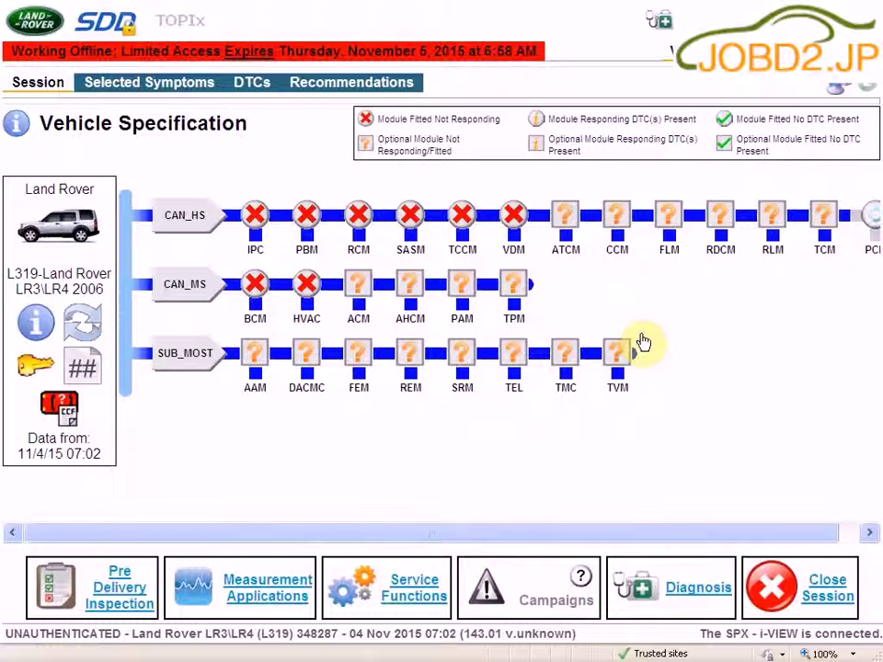
{"action": "left_click", "coordinate": [685, 602]}
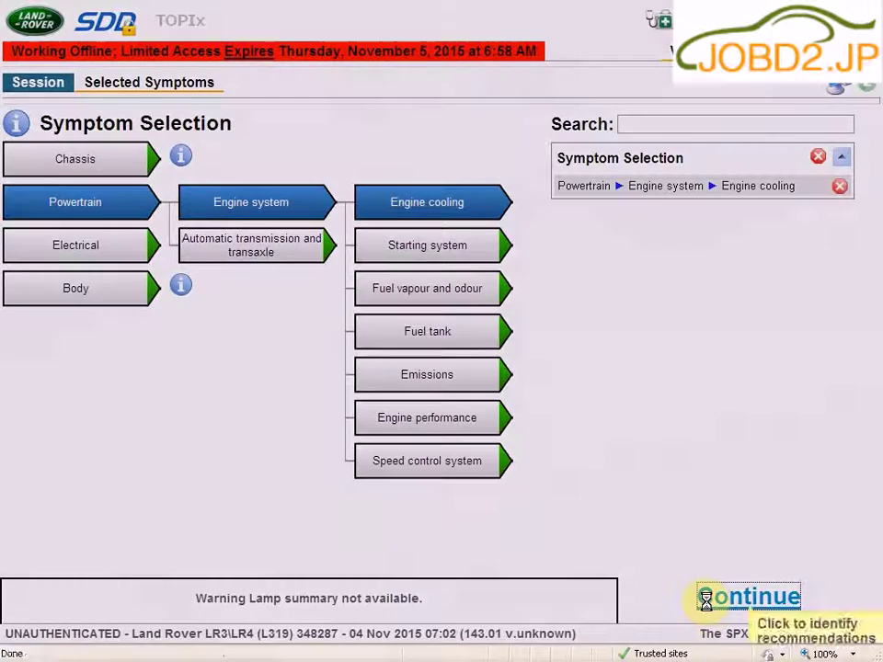
{"action": "left_click", "coordinate": [706, 600]}
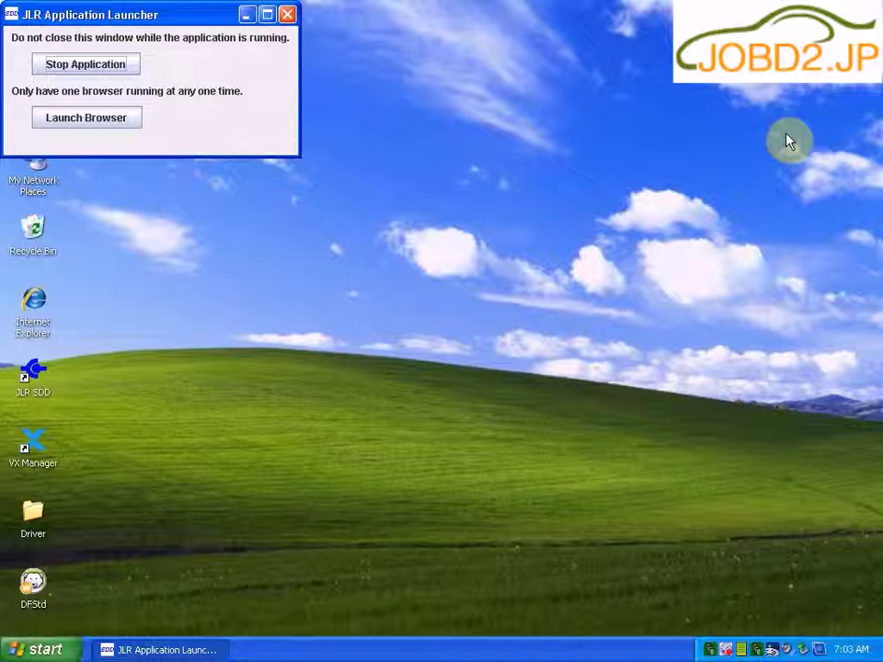
Step: Stop the SDD application and run DFStd setup, accepting the Deep Freeze license terms
{"action": "left_click", "coordinate": [110, 64]}
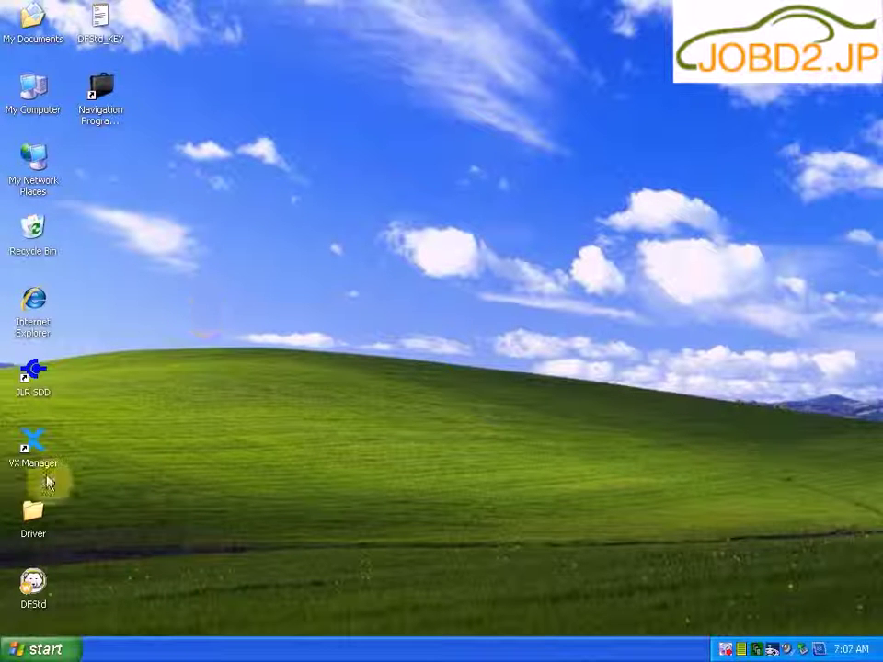
{"action": "right_click", "coordinate": [42, 579]}
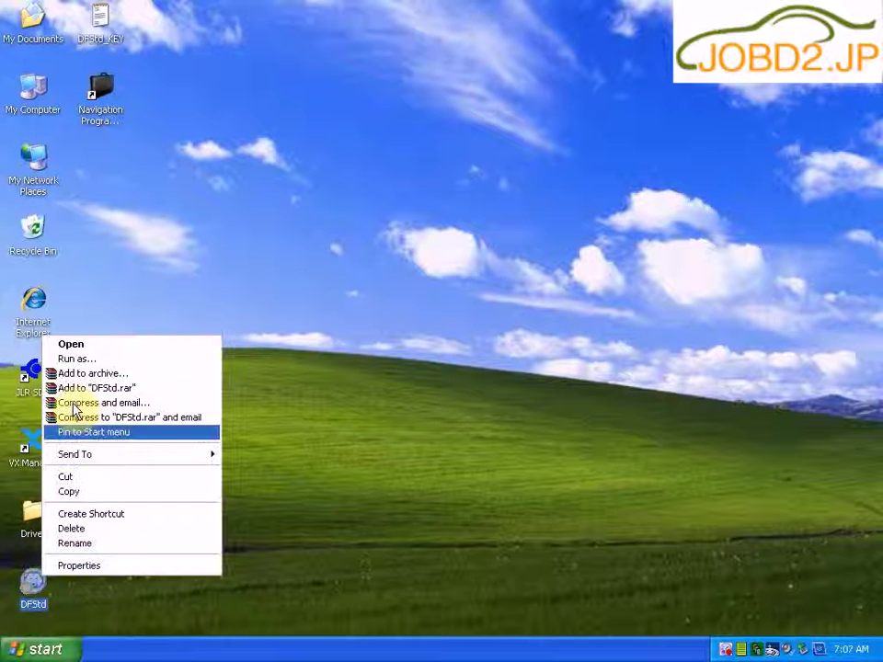
{"action": "left_click", "coordinate": [80, 347]}
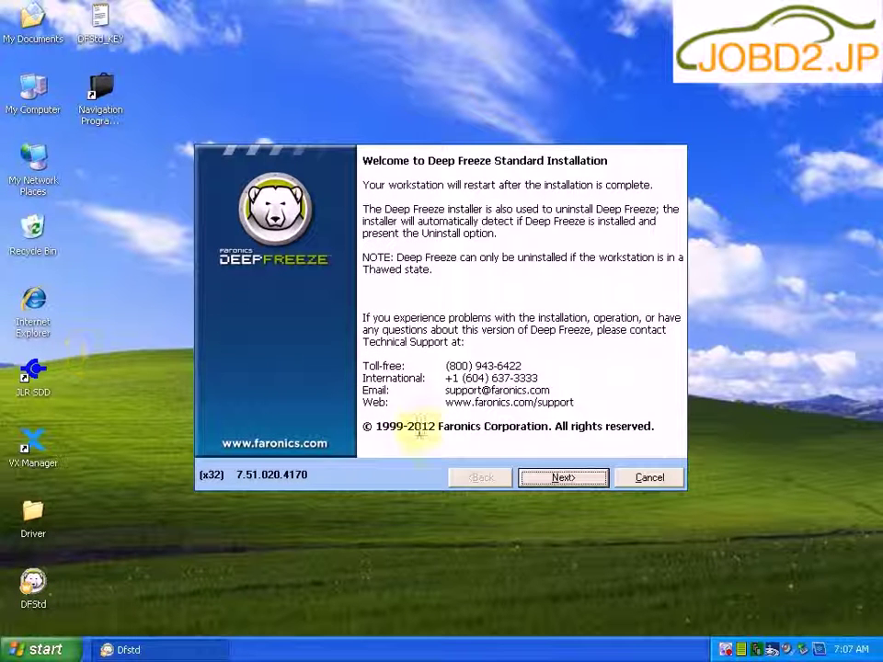
{"action": "left_click", "coordinate": [559, 479]}
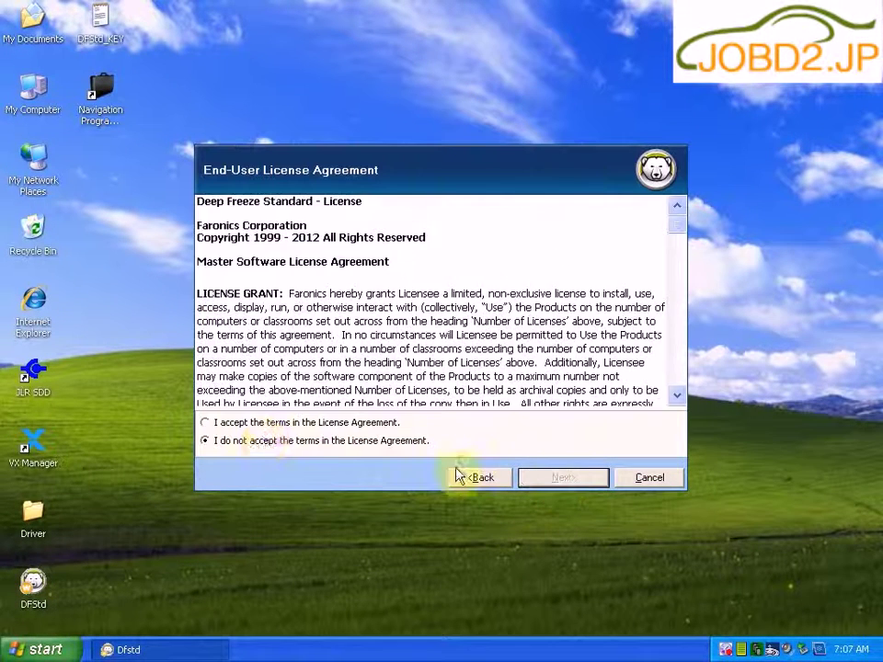
{"action": "left_click", "coordinate": [253, 424]}
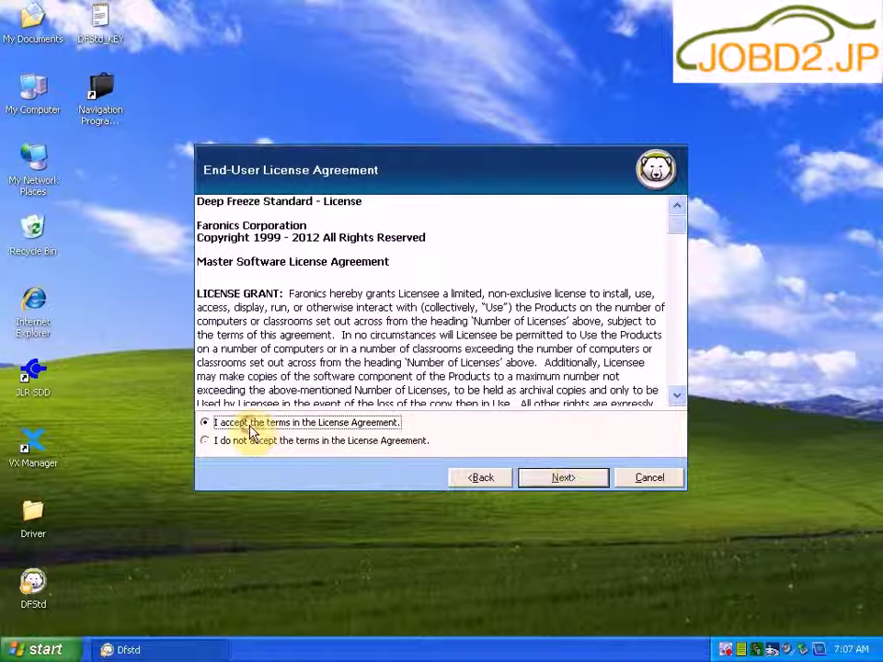
{"action": "left_click", "coordinate": [564, 479]}
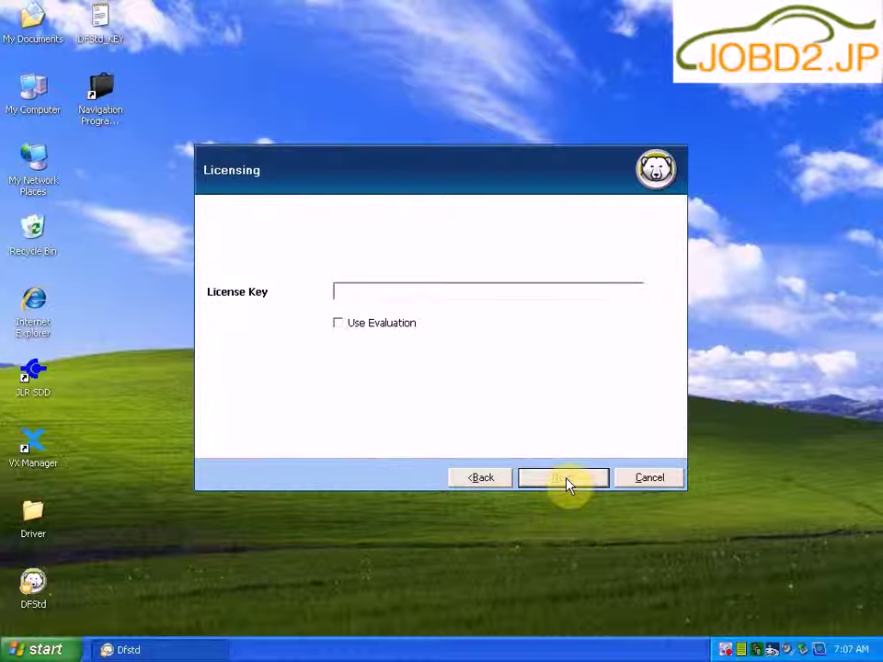
Step: Copy the license key text from the DFStd_KEY file in Notepad
{"action": "right_click", "coordinate": [97, 30]}
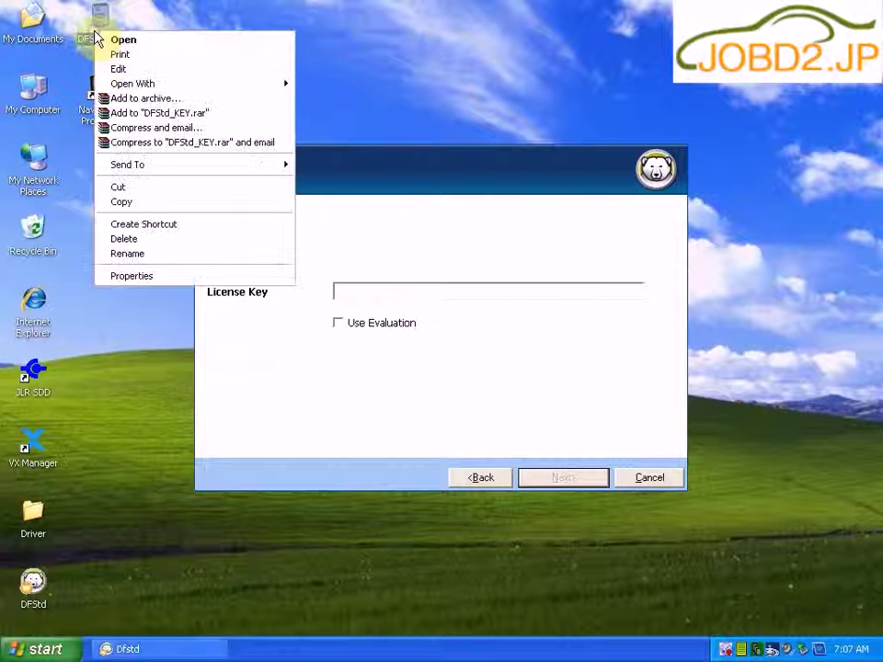
{"action": "left_click", "coordinate": [122, 42]}
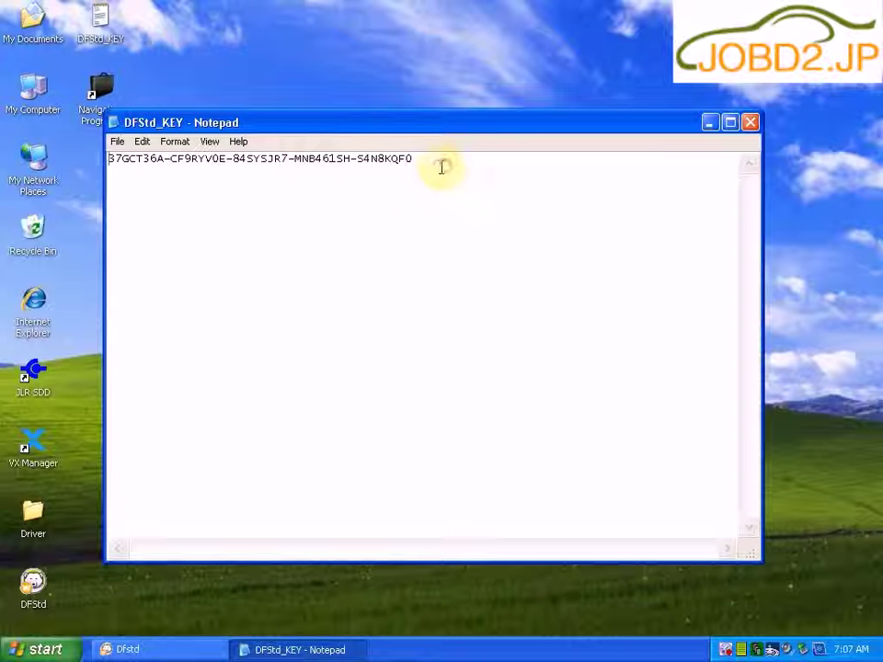
{"action": "left_click_drag", "start_coordinate": [412, 154], "coordinate": [114, 153]}
{"action": "right_click", "coordinate": [128, 164]}
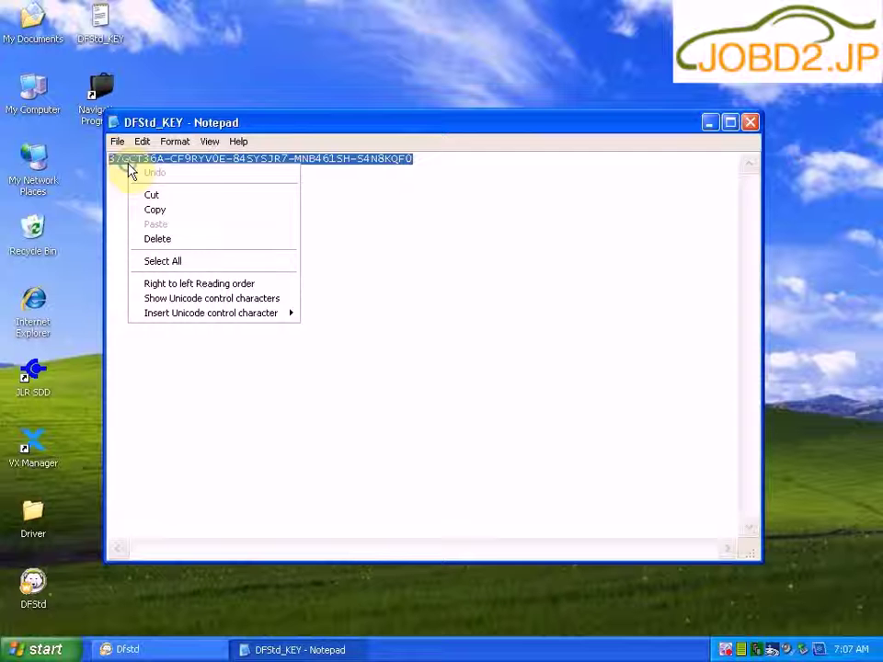
{"action": "left_click", "coordinate": [155, 211]}
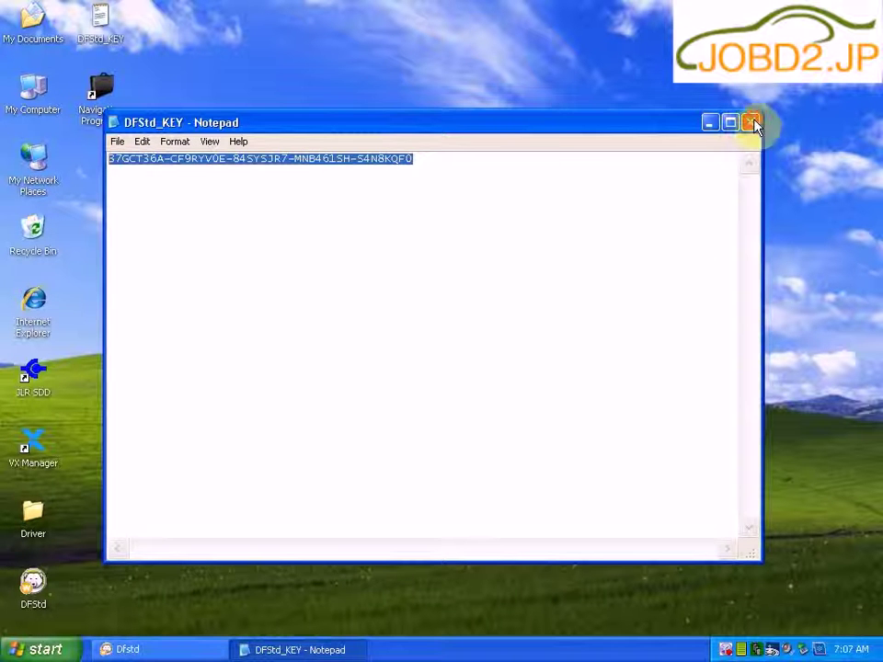
{"action": "left_click", "coordinate": [752, 124]}
Step: Paste the key into License Key and freeze only C:, unchecking D: and E:
{"action": "left_click", "coordinate": [405, 288]}
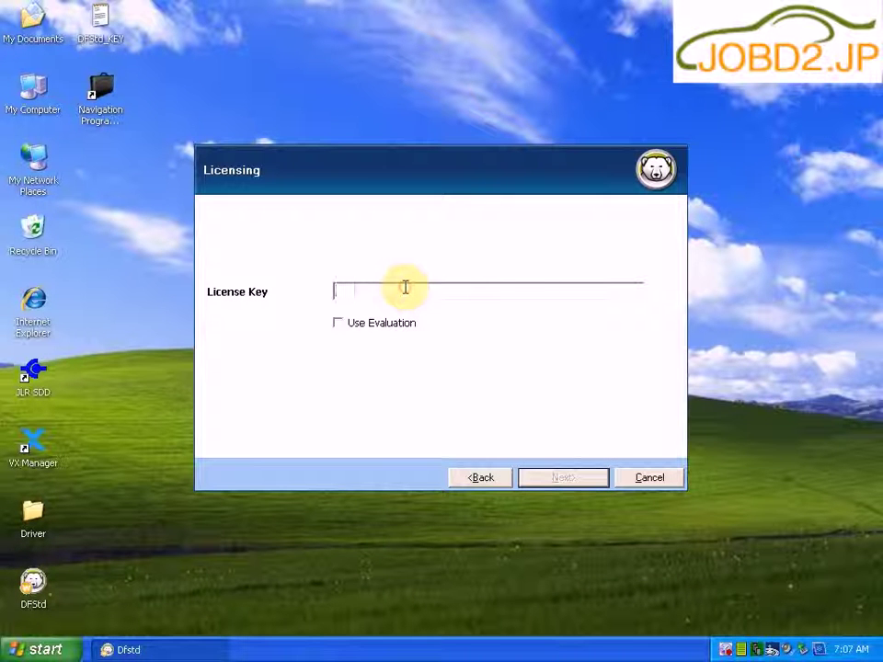
{"action": "right_click", "coordinate": [405, 288]}
{"action": "left_click", "coordinate": [438, 352]}
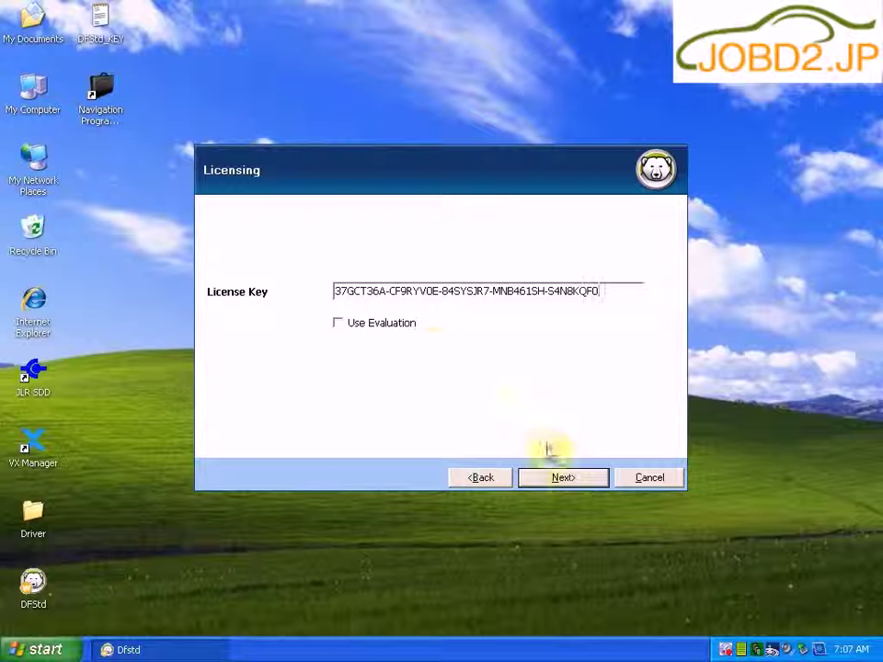
{"action": "left_click", "coordinate": [562, 478]}
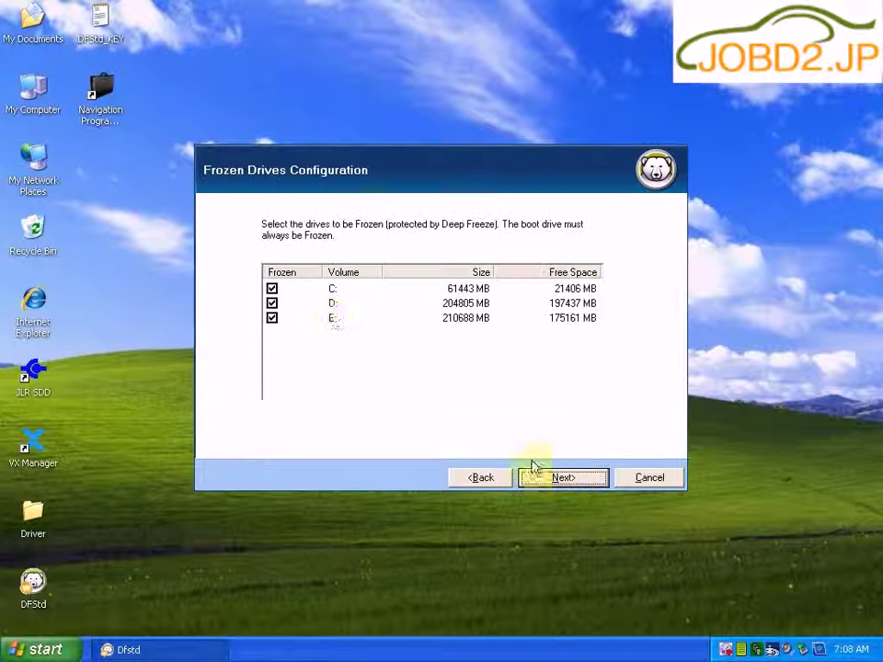
{"action": "left_click", "coordinate": [272, 303]}
{"action": "left_click", "coordinate": [270, 319]}
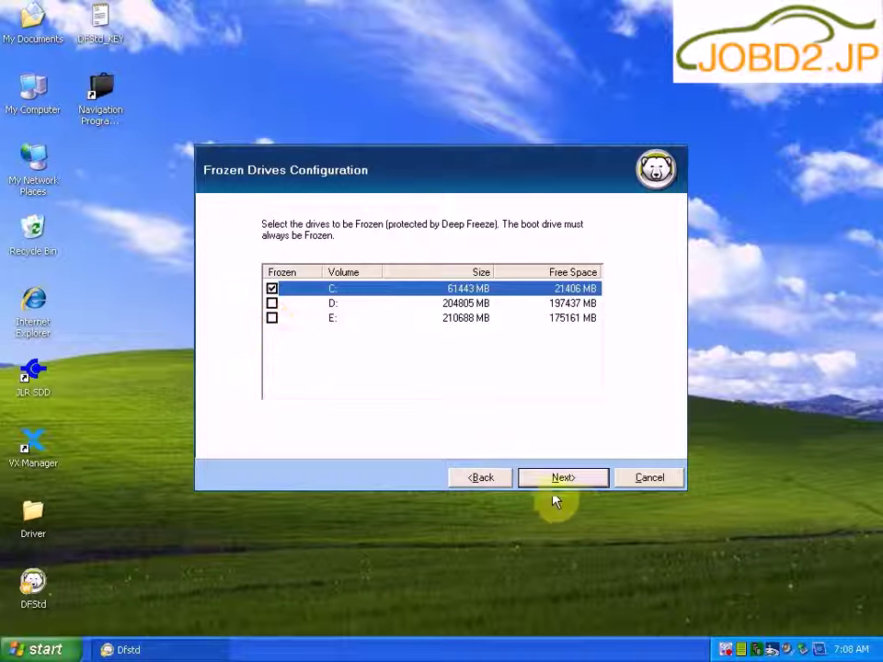